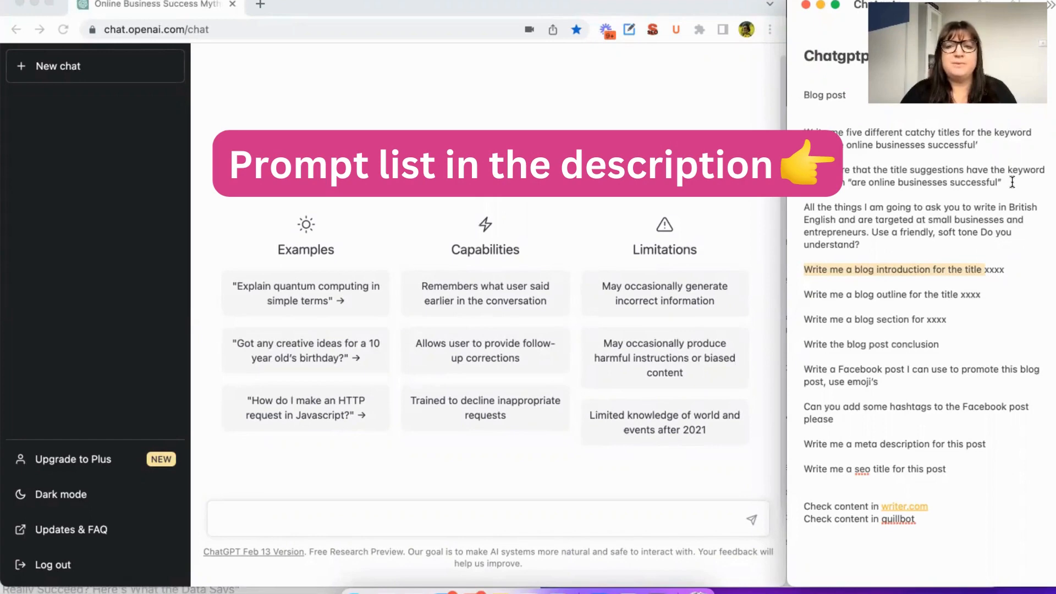
- Send the notes' title prompt for "are online businesses successful", changed to request ten different catchy titles and keeping the keyword phrase requirement
left_click_drag(1011, 182, 806, 132)
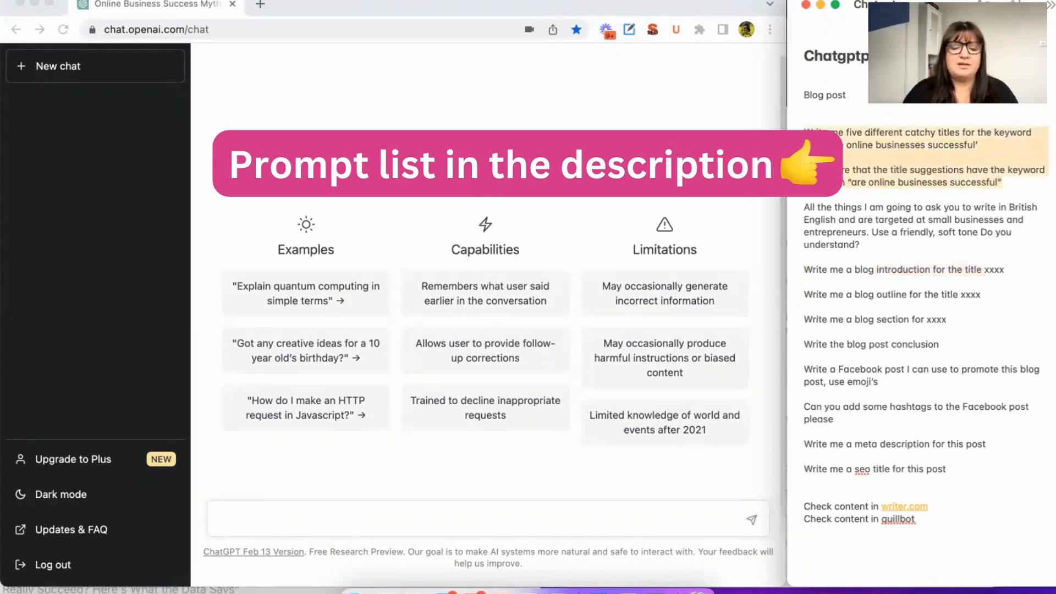
left_click(435, 504)
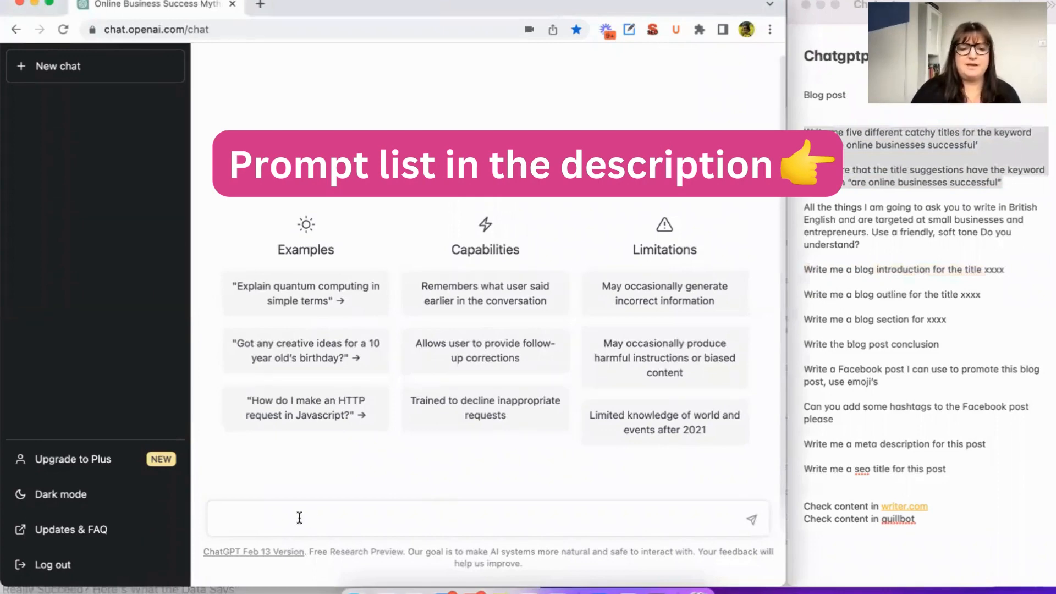
type("Write me five different catchy titles for the keyword term ‘are online businesses successful’  Make sure that the title suggestions have the keyword phrase in \"are online businesses successful\"")
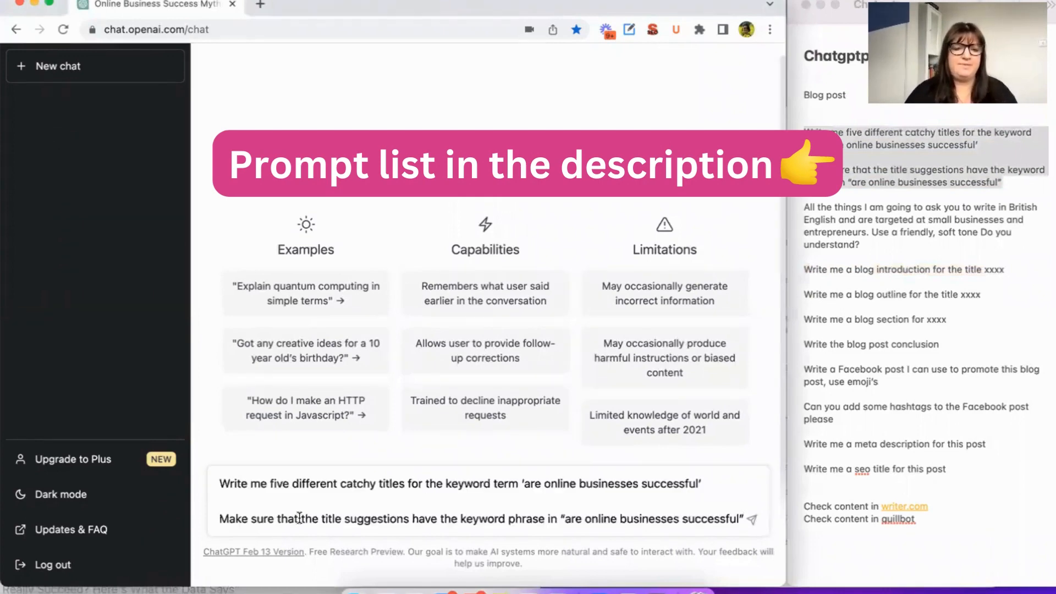
double_click(275, 484)
type("ten")
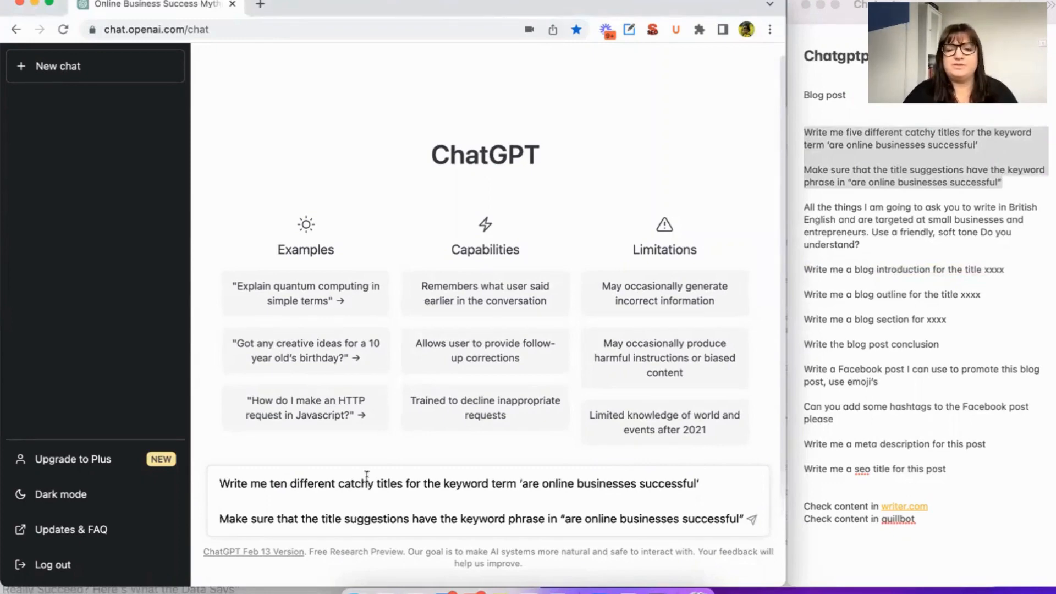
left_click(752, 520)
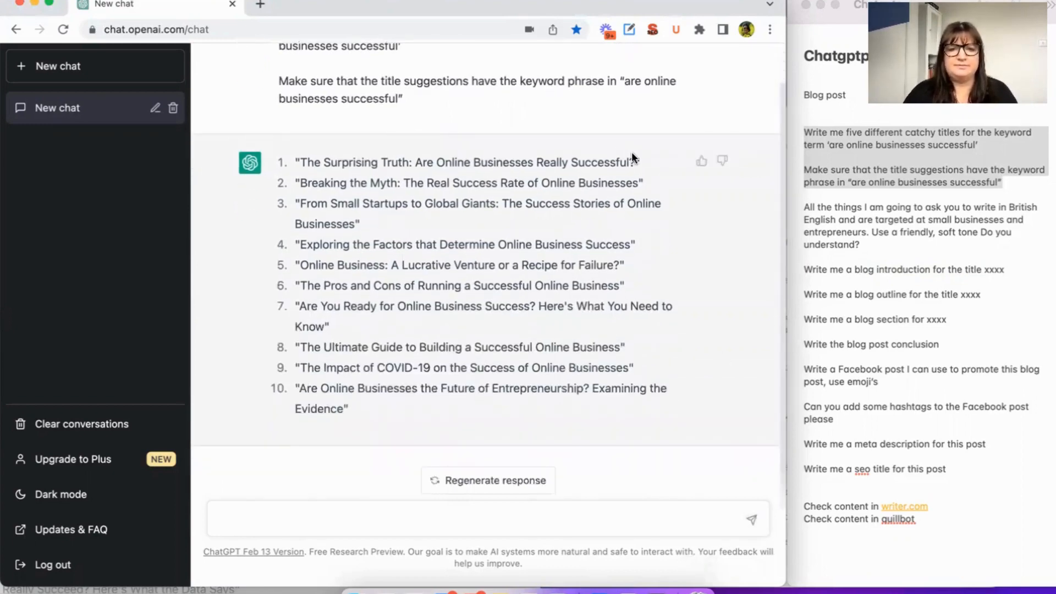
- Send the notes' prompt setting British English, a friendly, soft tone and small businesses and entrepreneurs as the target audience
left_click_drag(635, 162, 302, 159)
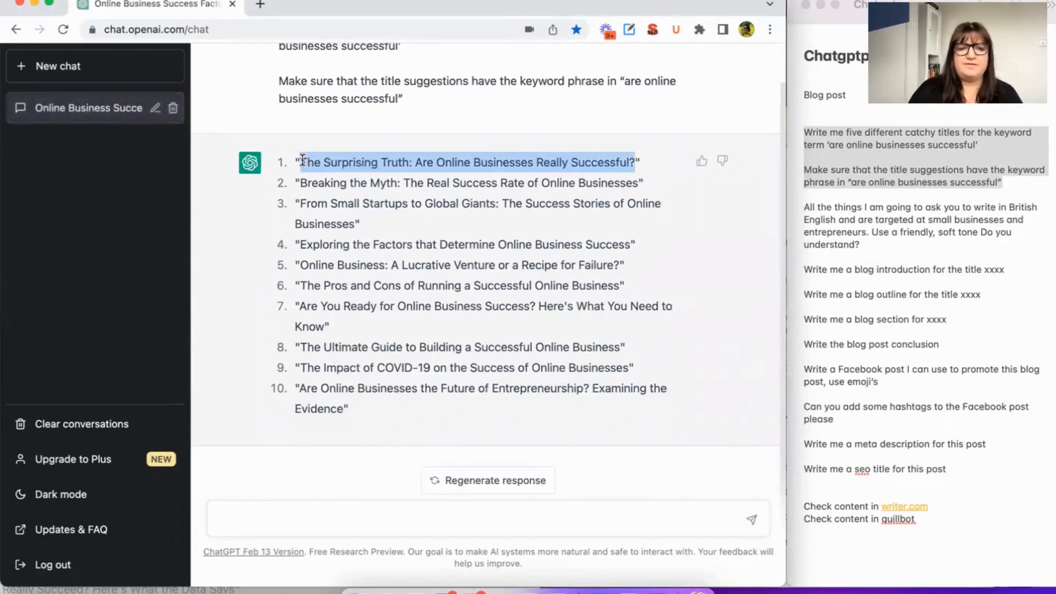
left_click(866, 245)
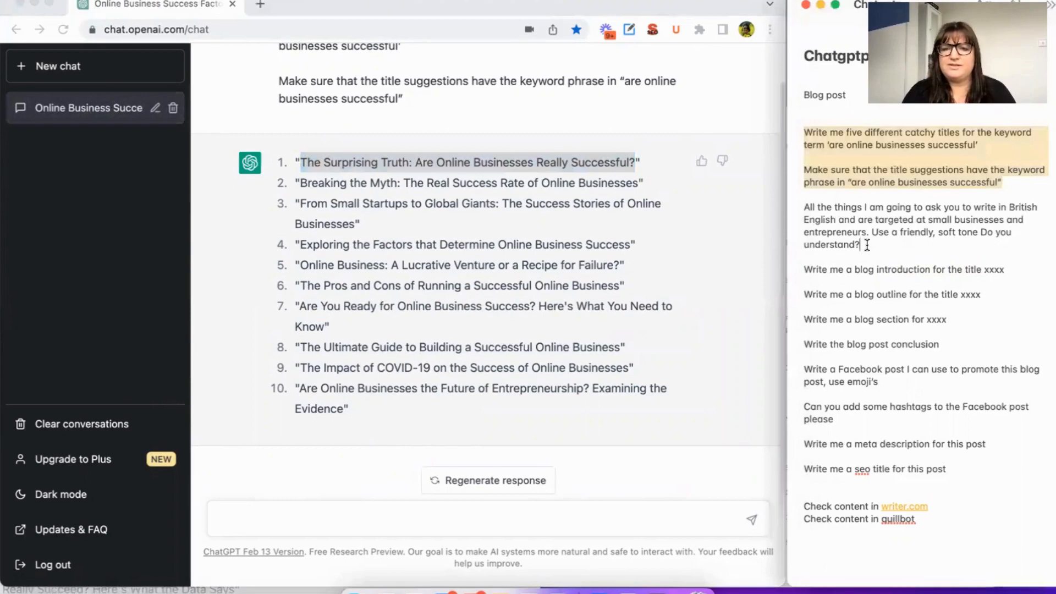
left_click_drag(866, 245, 803, 208)
key("super+c")
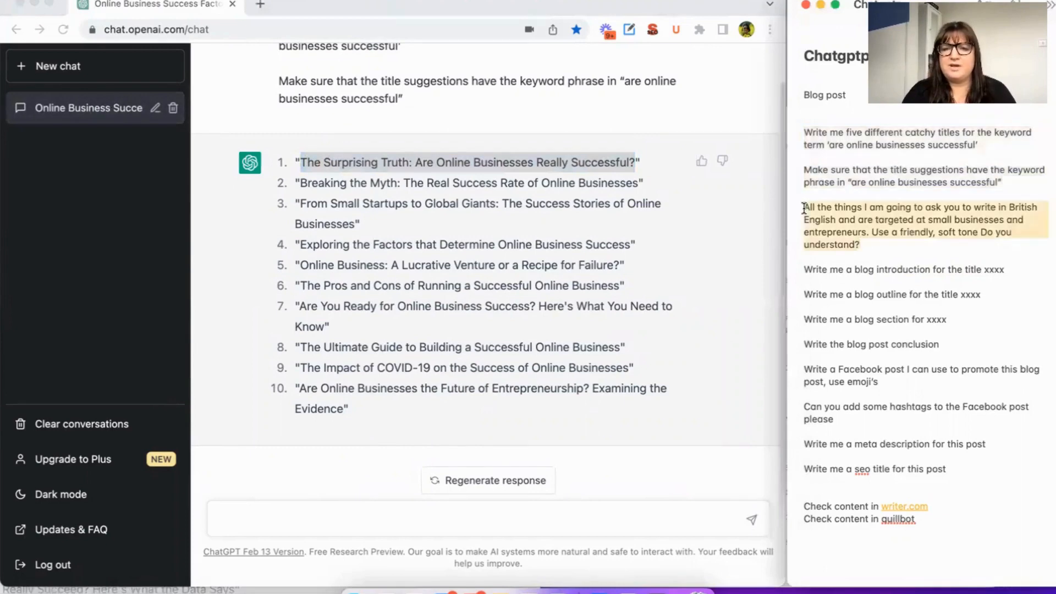
left_click(437, 516)
left_click(428, 513)
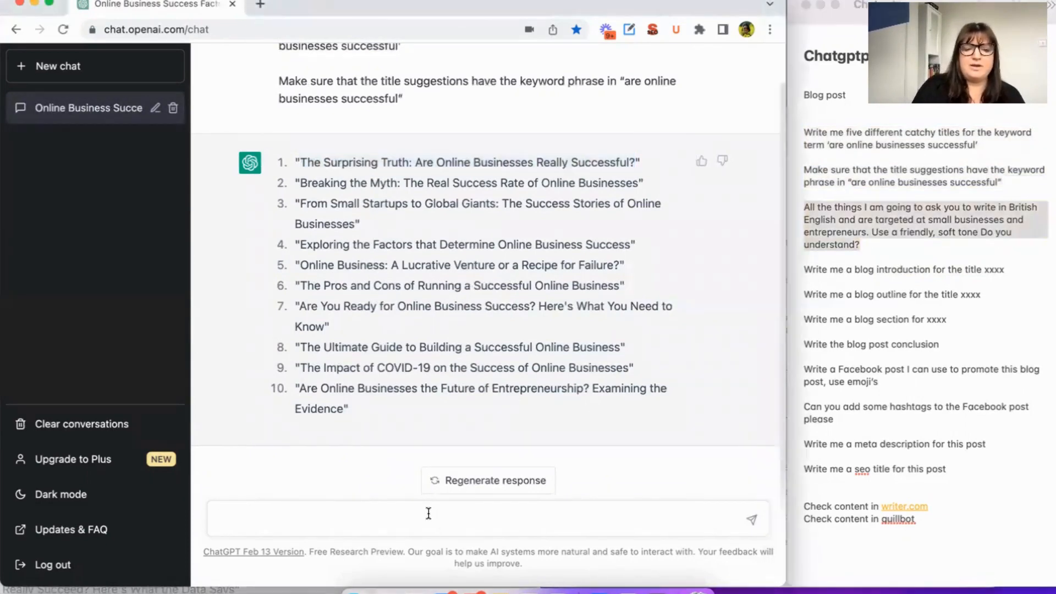
key("super+v")
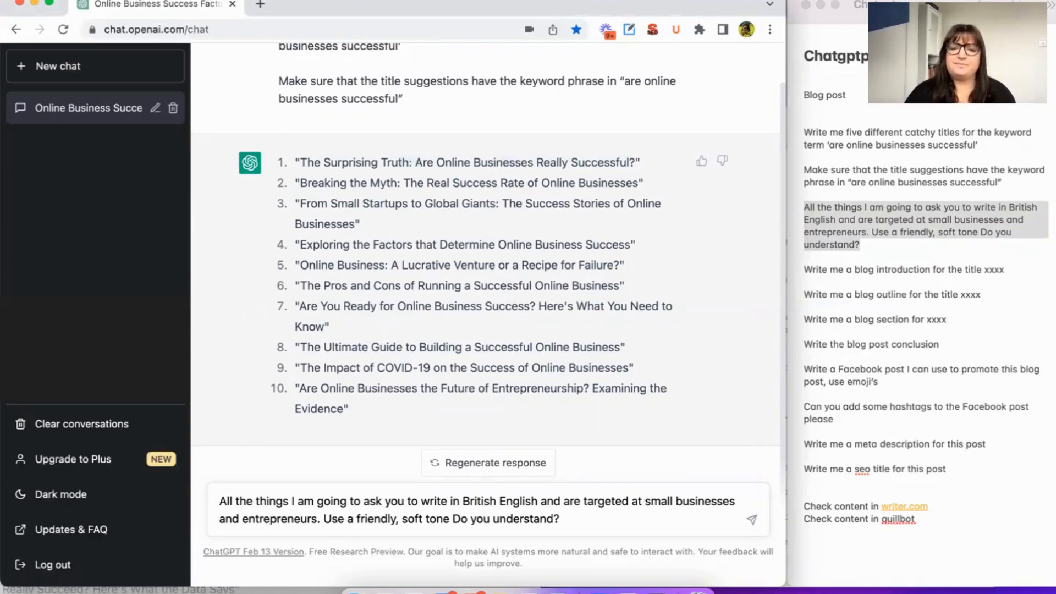
key("Return")
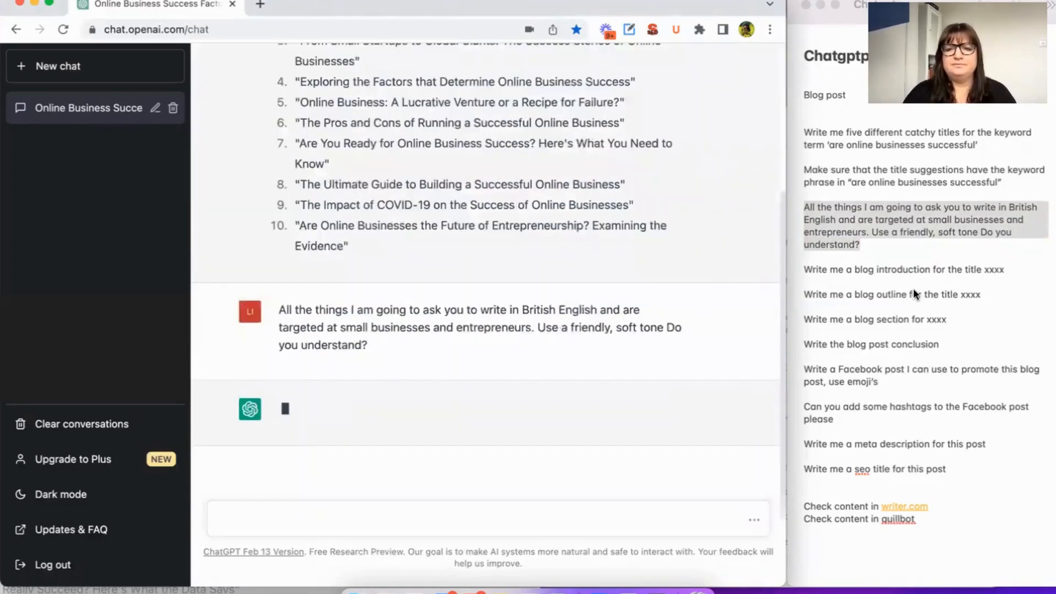
- Copy "Write me a blog outline" from the notes and send it as a prompt in the chat
left_click(943, 265)
left_click(984, 295)
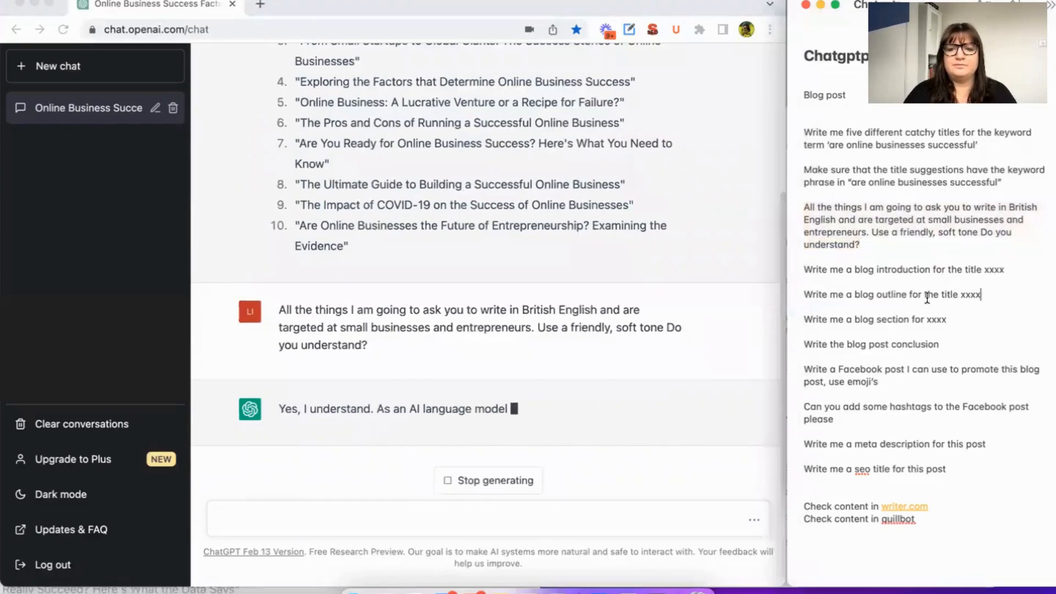
left_click_drag(909, 295, 803, 296)
key("super+c")
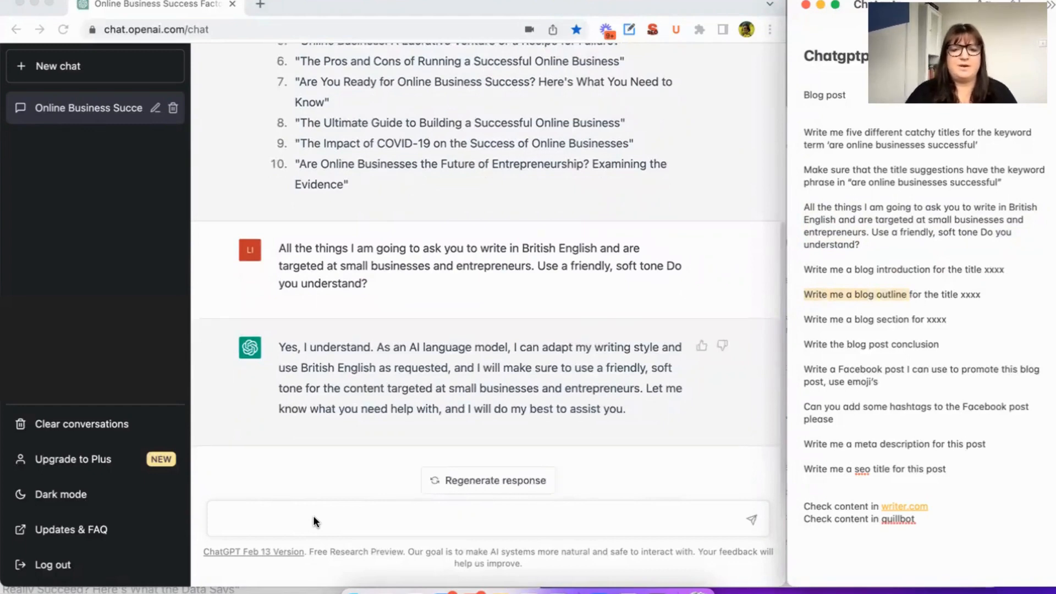
left_click(308, 513)
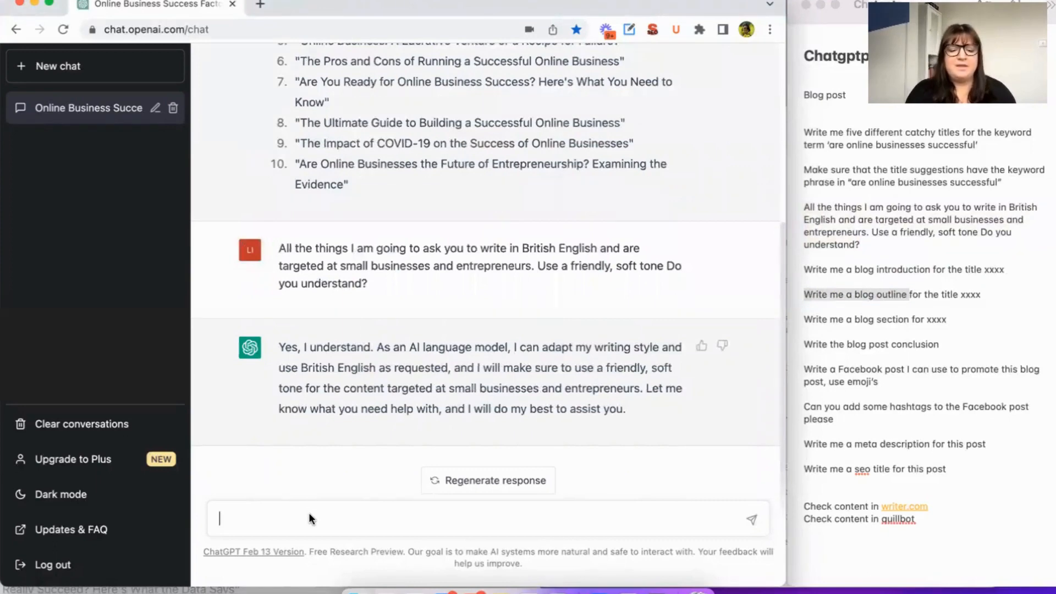
key("super+v")
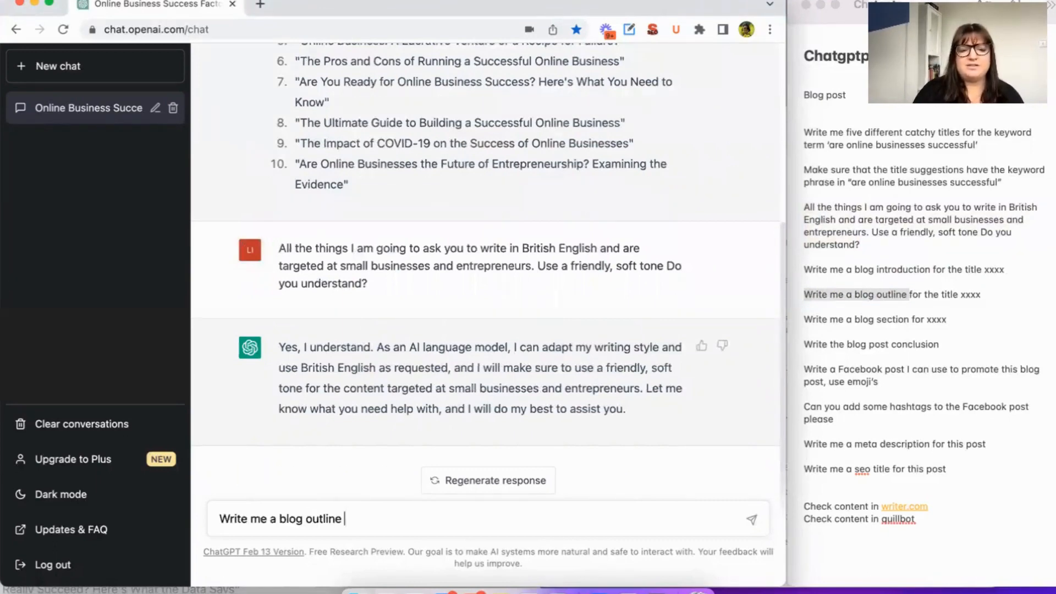
key("Return")
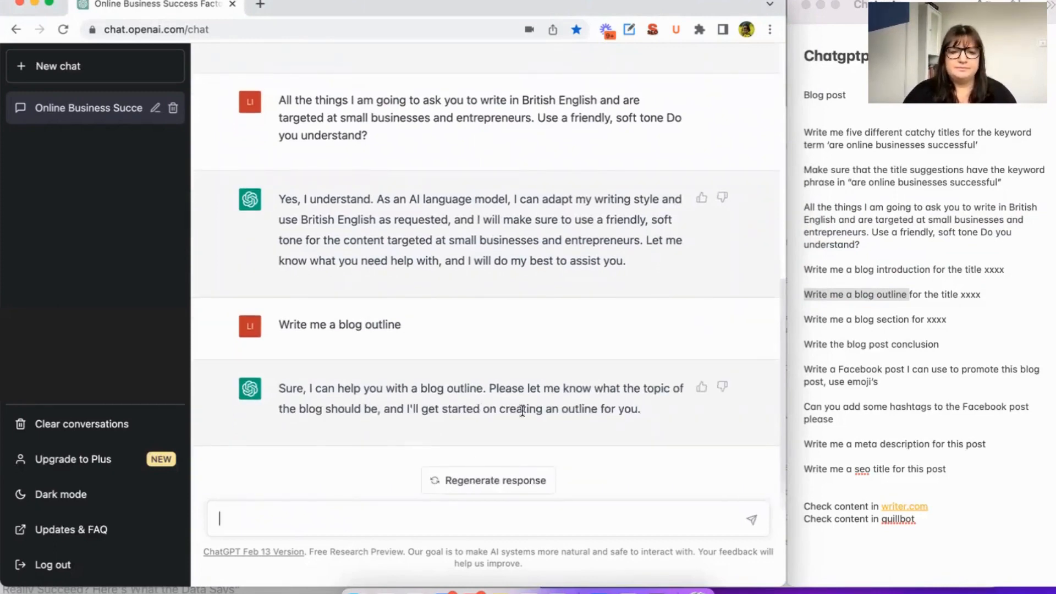
- Send the first suggested title, "The Surprising Truth: Are Online Businesses Really Successful?", as the topic for the blog outline
scroll(438, 329, "up", 5)
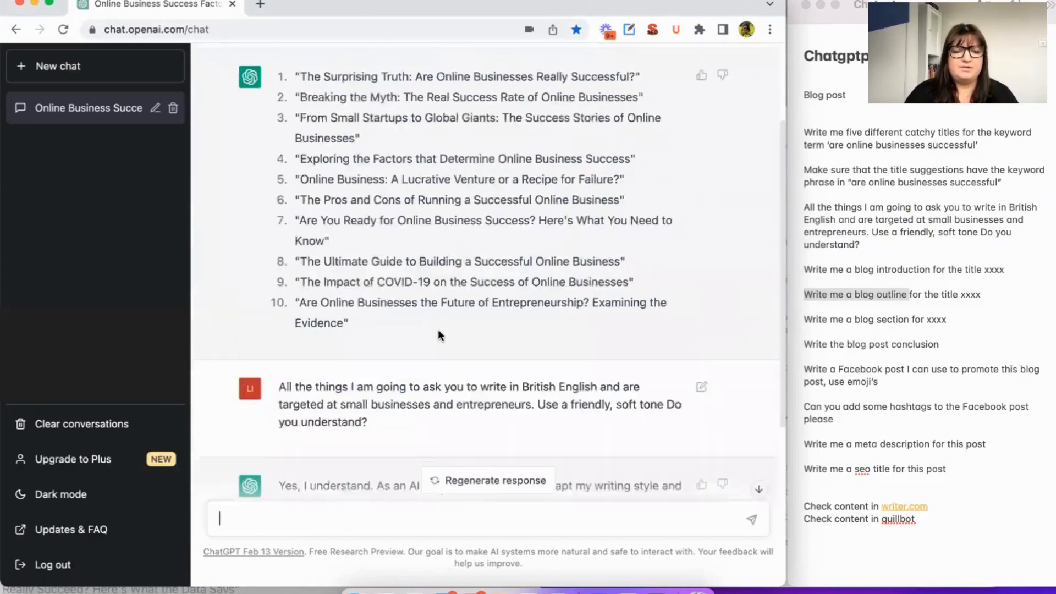
left_click_drag(299, 89, 632, 85)
key("super+c")
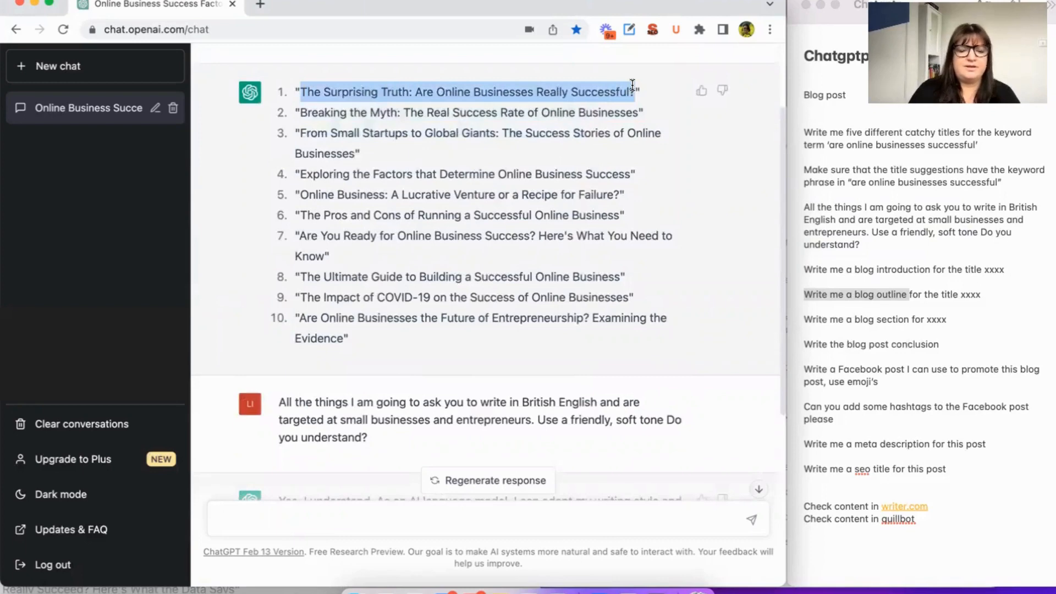
scroll(598, 246, "down", 8)
left_click(248, 514)
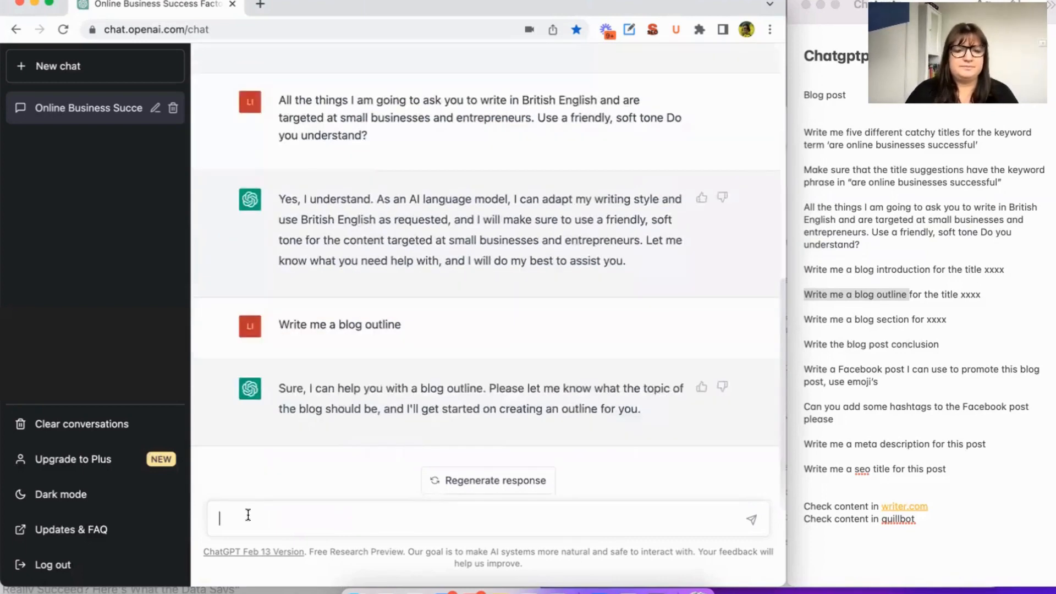
key("super+v")
key("Return")
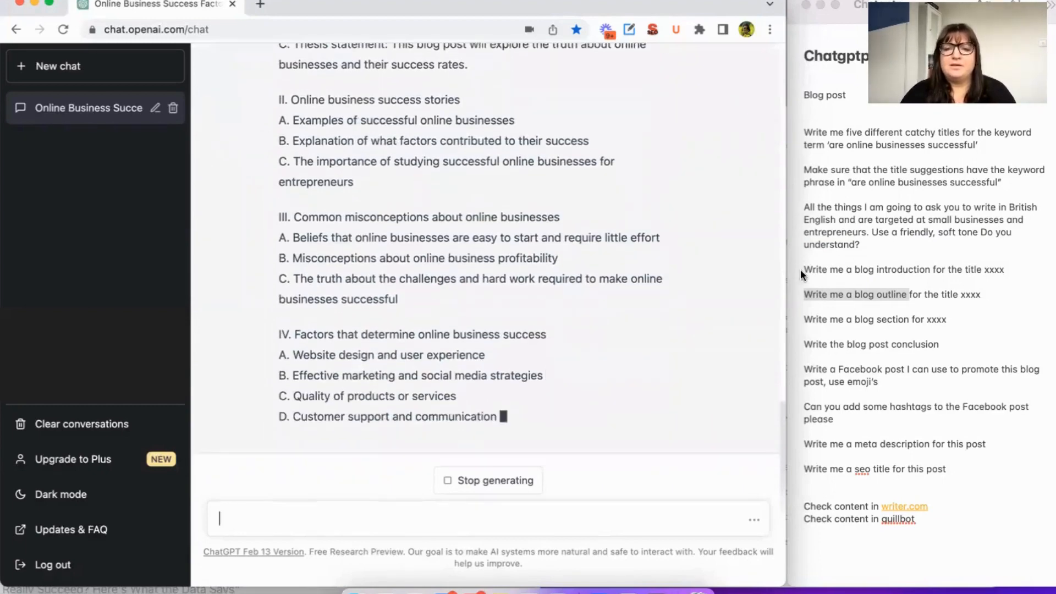
- Send the notes' prompt "Write me a blog introduction" and review the outline and the generated introduction
left_click(807, 269)
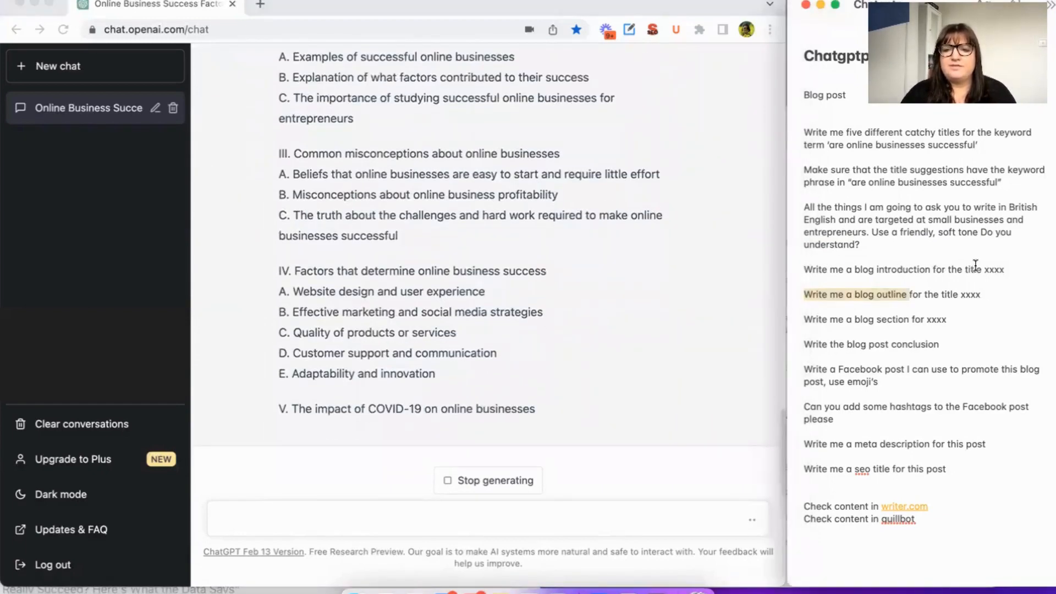
mouse_move(929, 269)
left_mouse_down()
mouse_move(805, 268)
mouse_move(926, 265)
left_mouse_up()
left_click(801, 268)
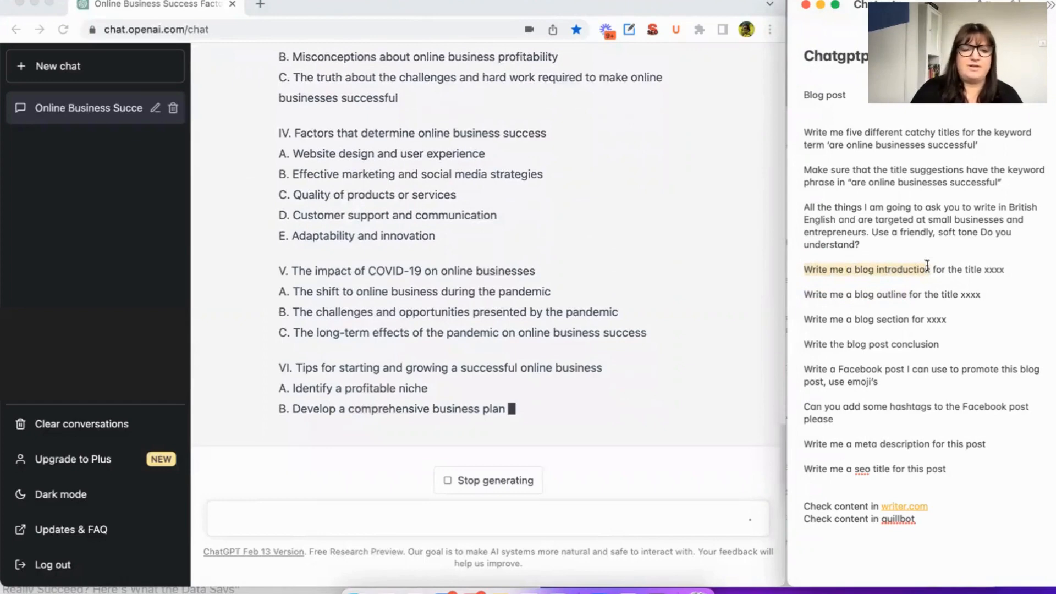
left_click(376, 502)
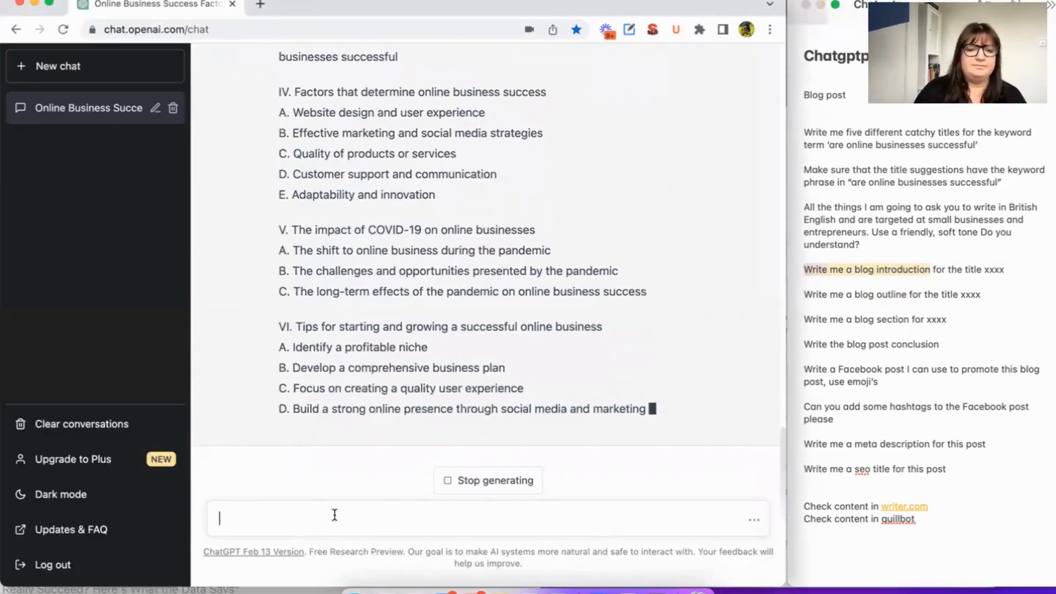
type("Write me a blog introduction")
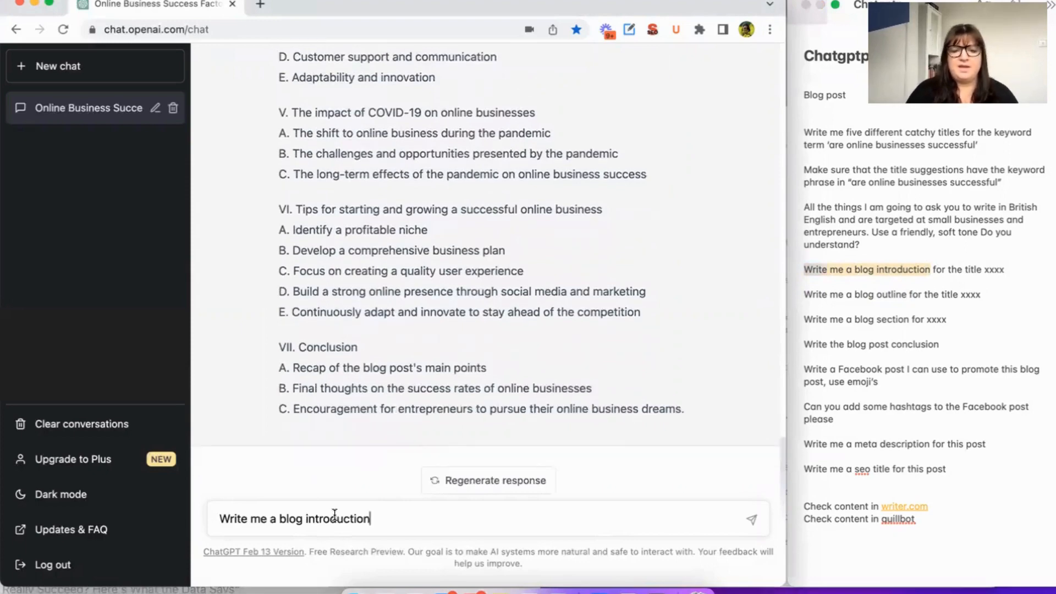
key("Return")
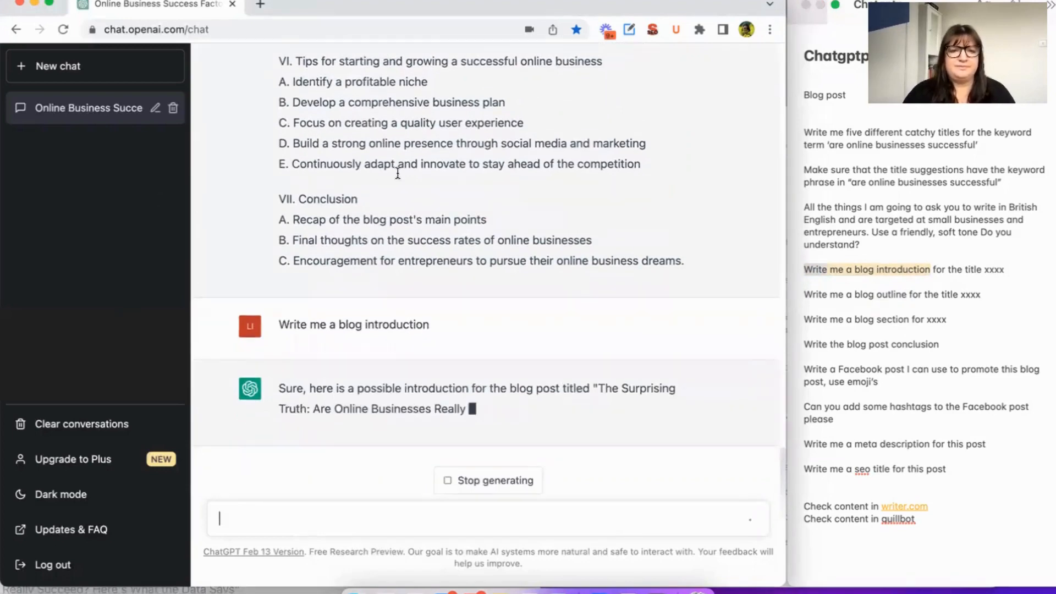
scroll(397, 173, "up", 12)
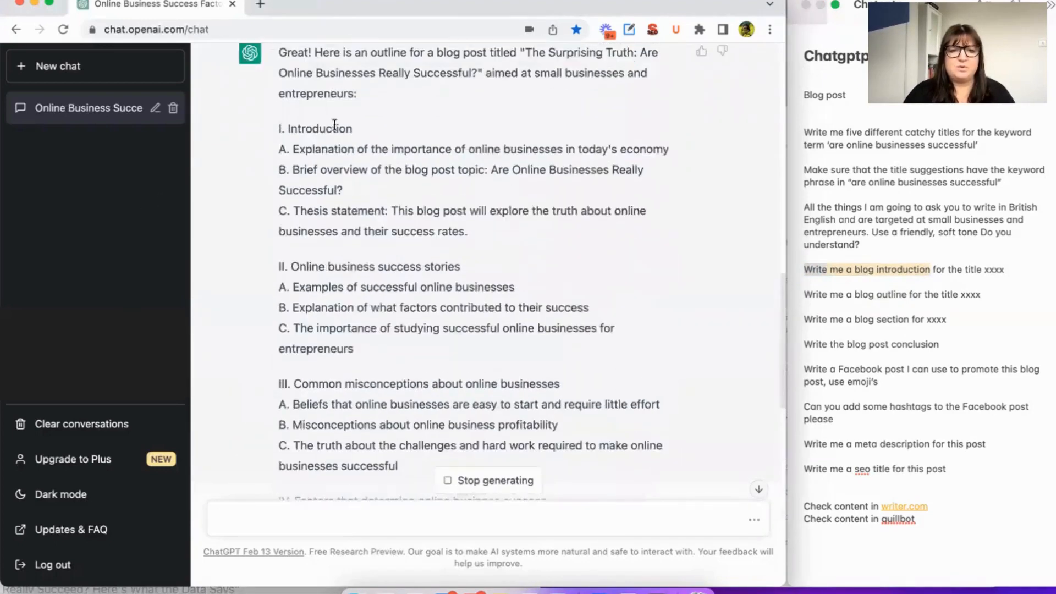
scroll(334, 125, "up", 1)
scroll(480, 218, "down", 15)
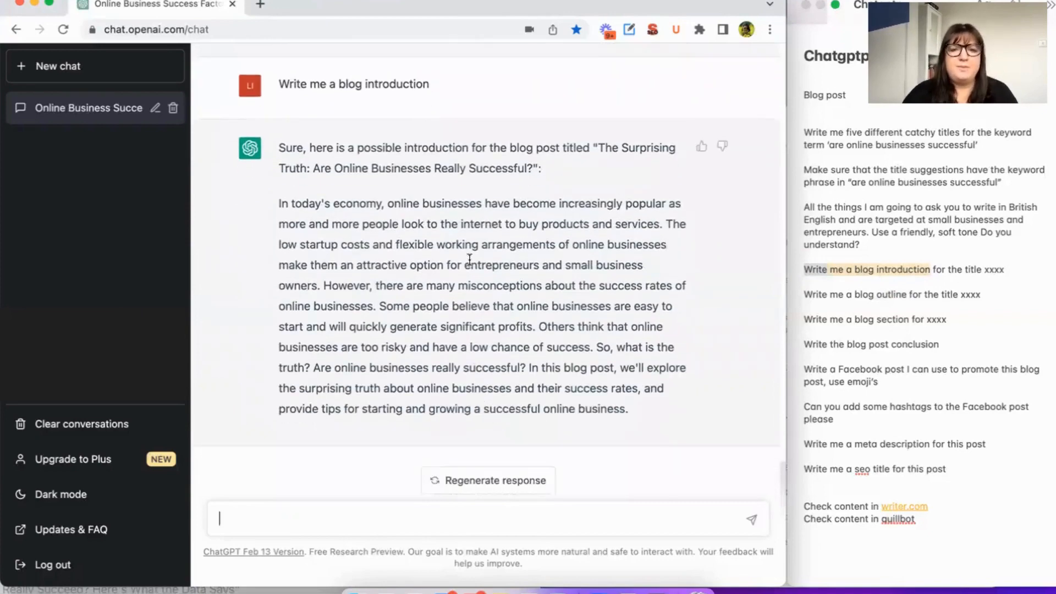
- Copy the outline's section II heading and send the prompt "write a section about Online business success stories"
scroll(469, 259, "up", 15)
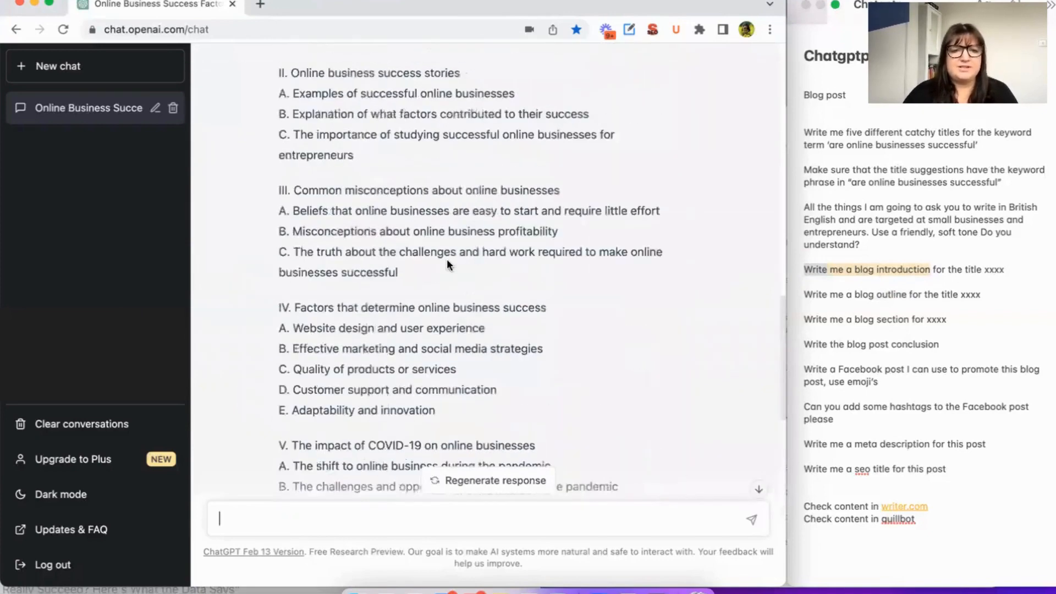
scroll(402, 183, "up", 4)
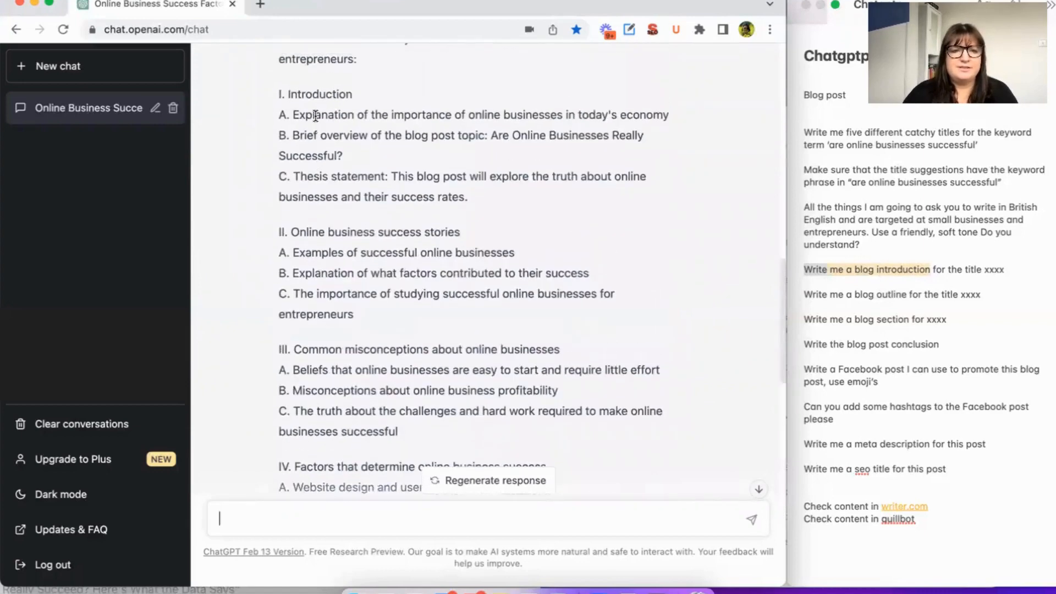
scroll(297, 165, "down", 1)
left_click_drag(291, 200, 473, 201)
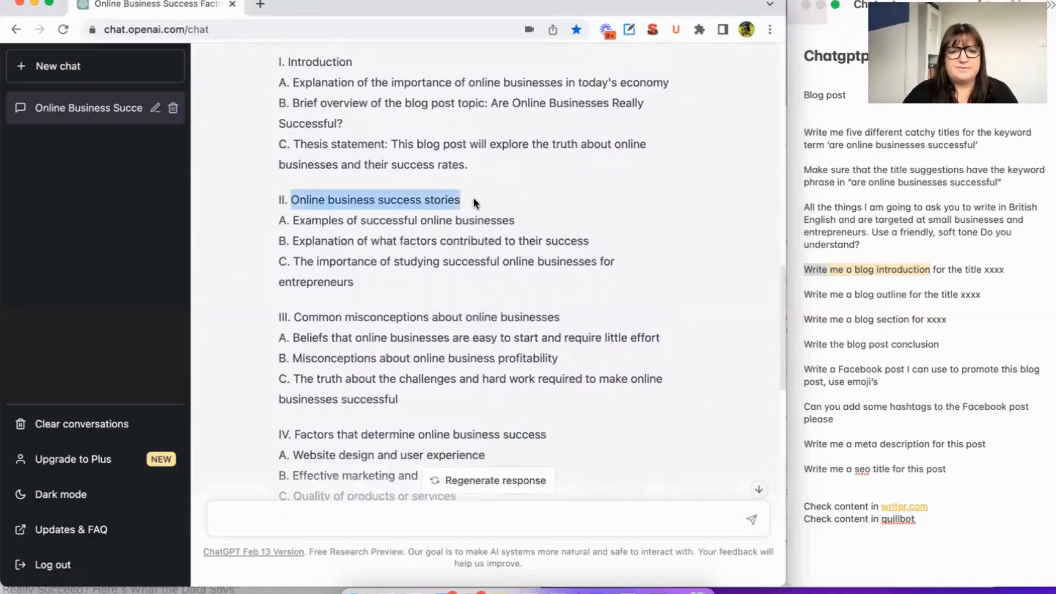
left_click(304, 520)
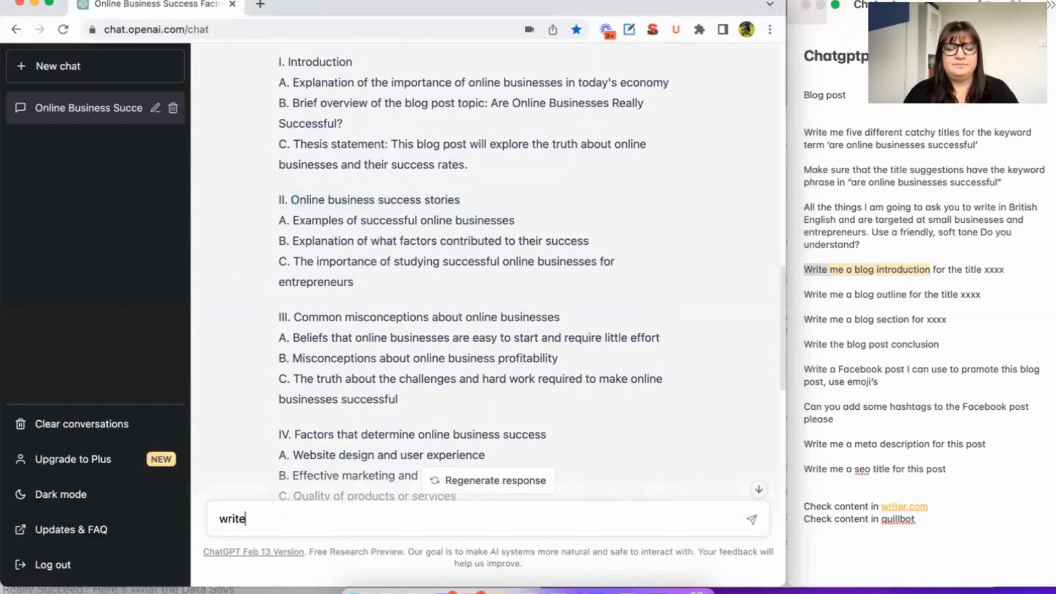
type("write a")
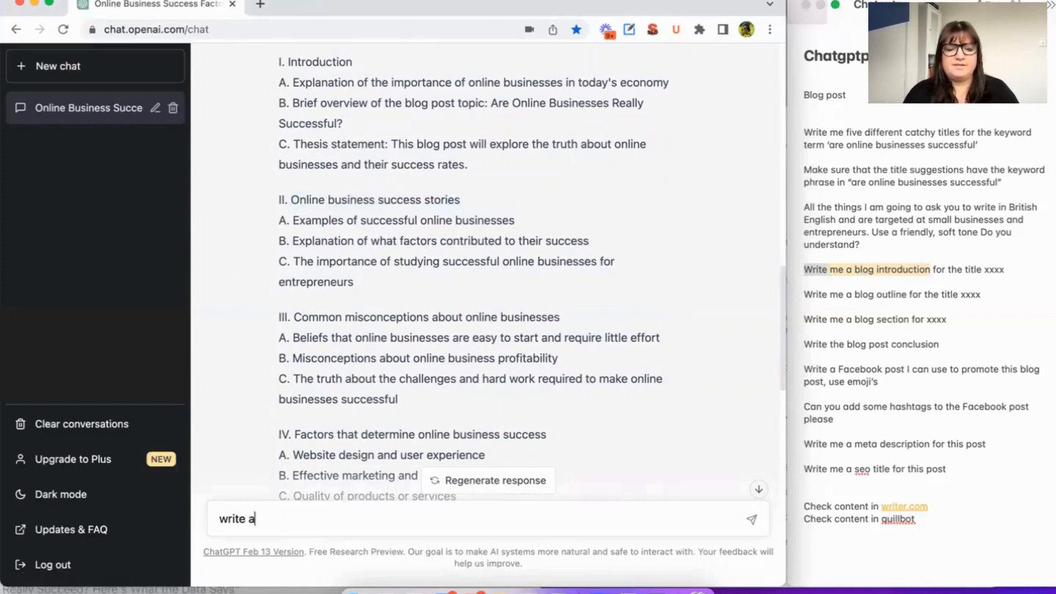
type(" sectio")
type("n ab")
key("BackSpace")
type("about Online business success stories")
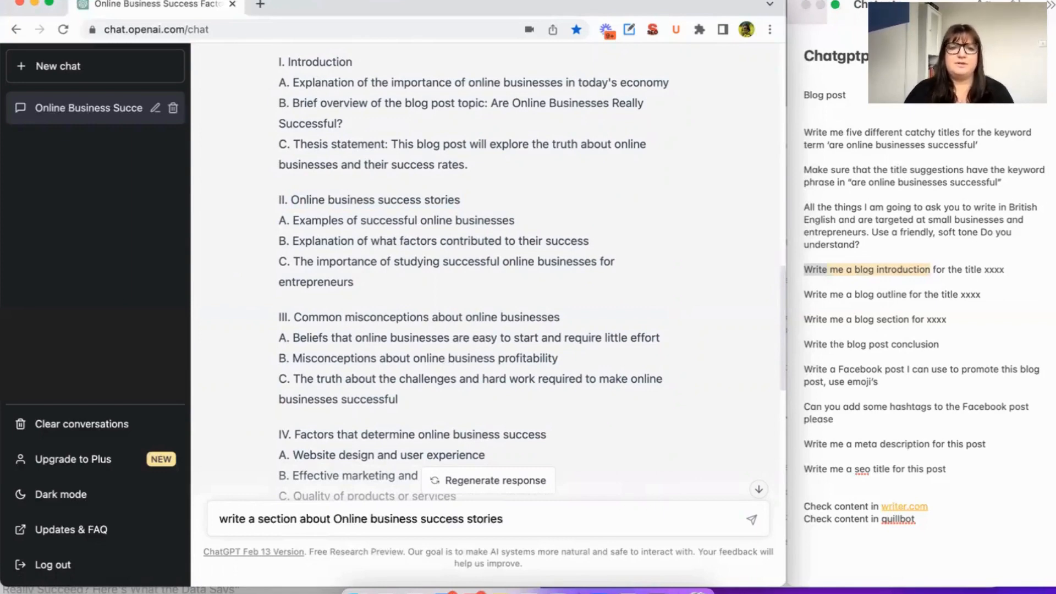
key("Return")
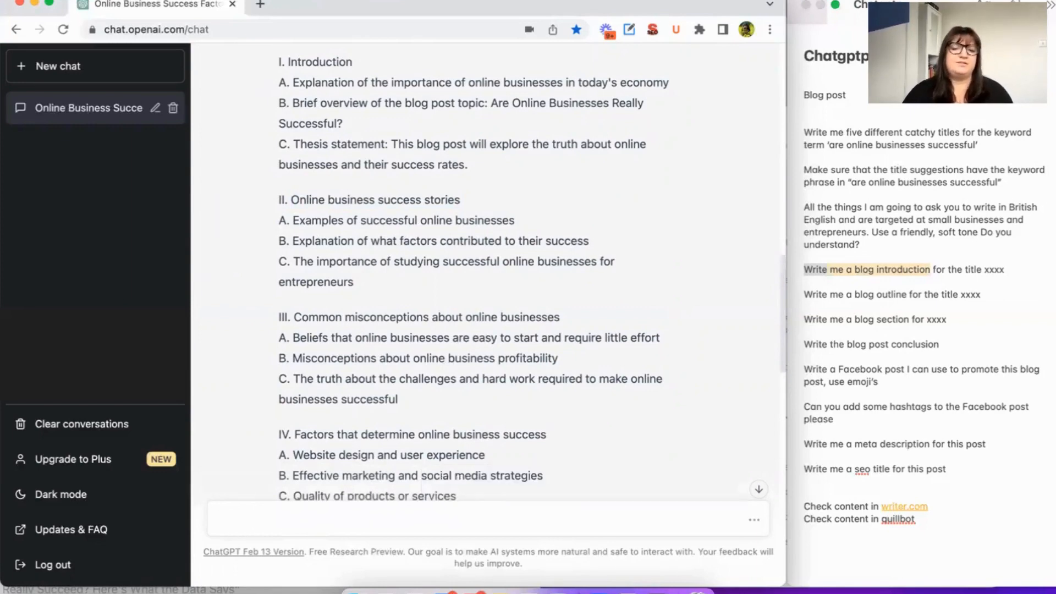
scroll(368, 416, "down", 1)
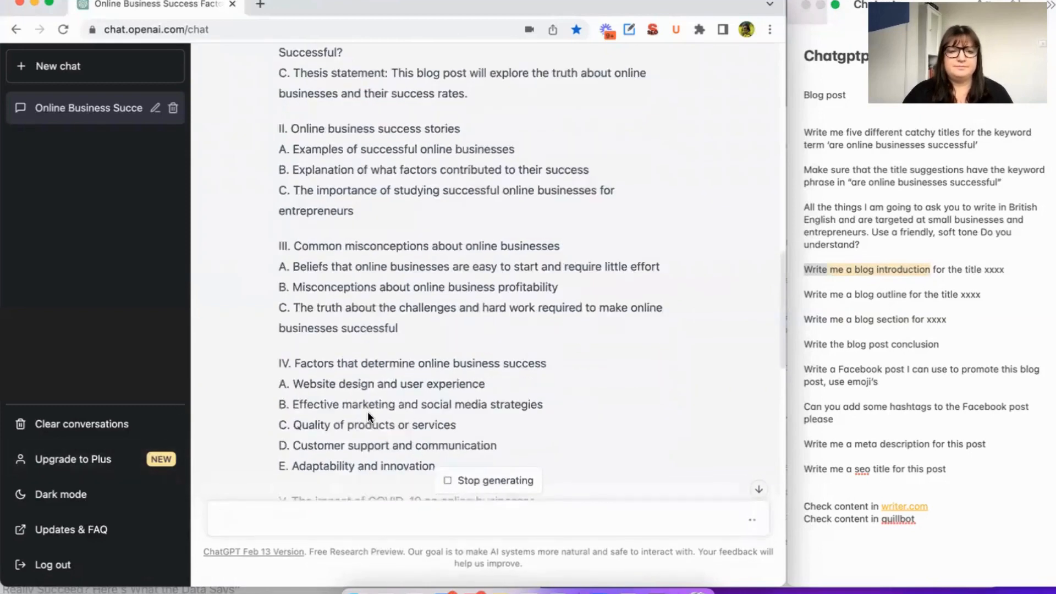
- Send the prompt "write a conclusion" to generate the blog post's closing section
scroll(367, 411, "down", 15)
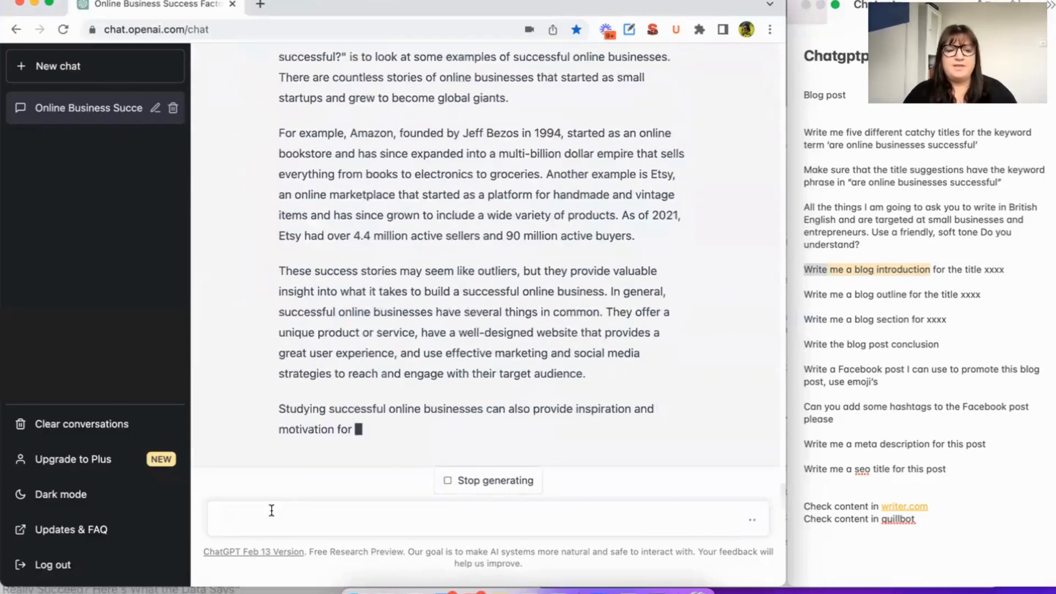
left_click(271, 510)
type("wri")
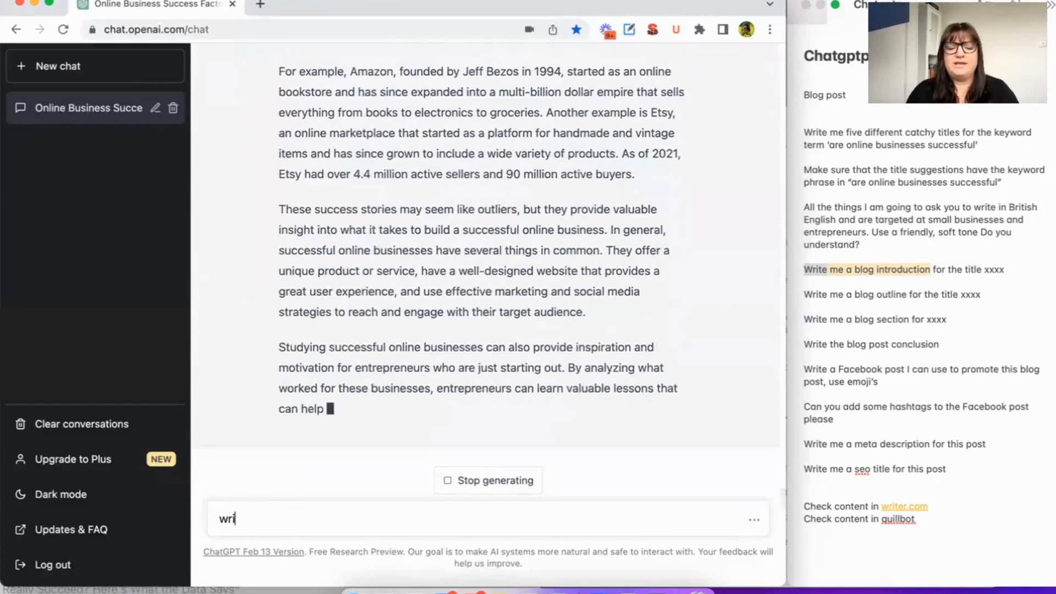
type("te a conclusion")
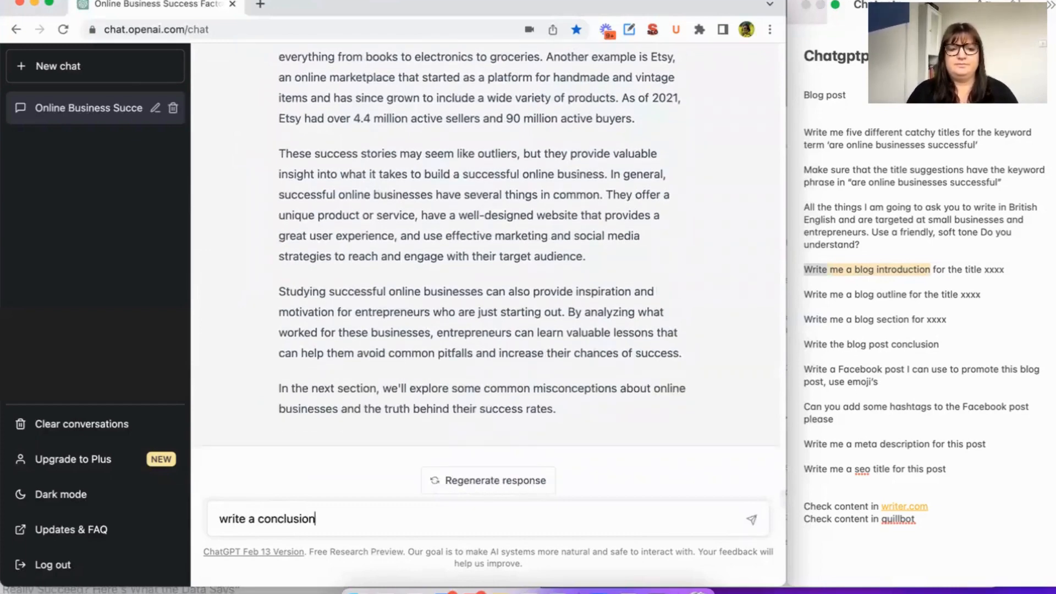
key("Return")
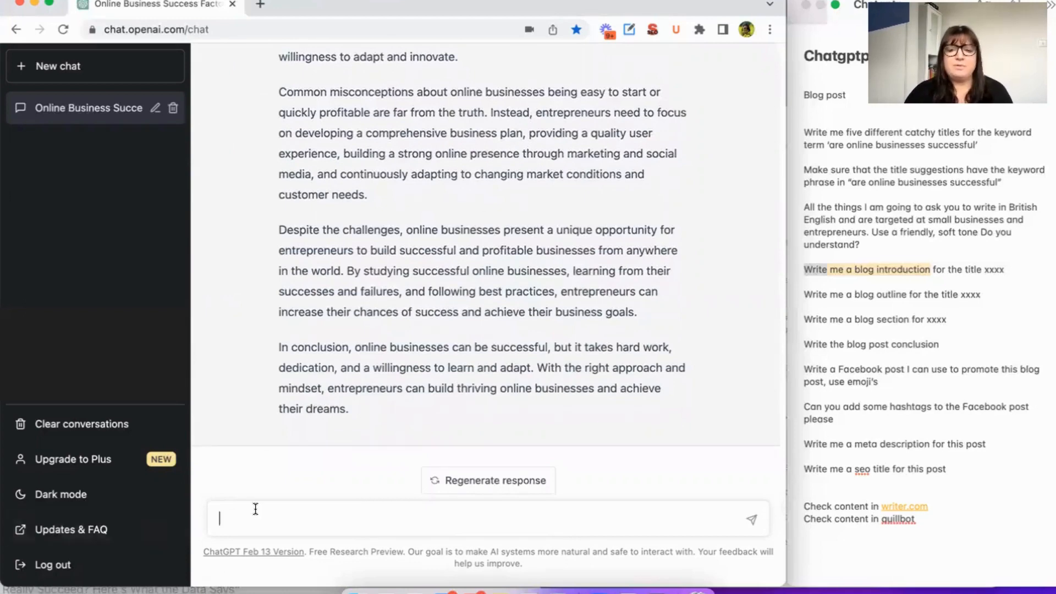
- Send the prompt "write a meta description" for the blog post
type("write ")
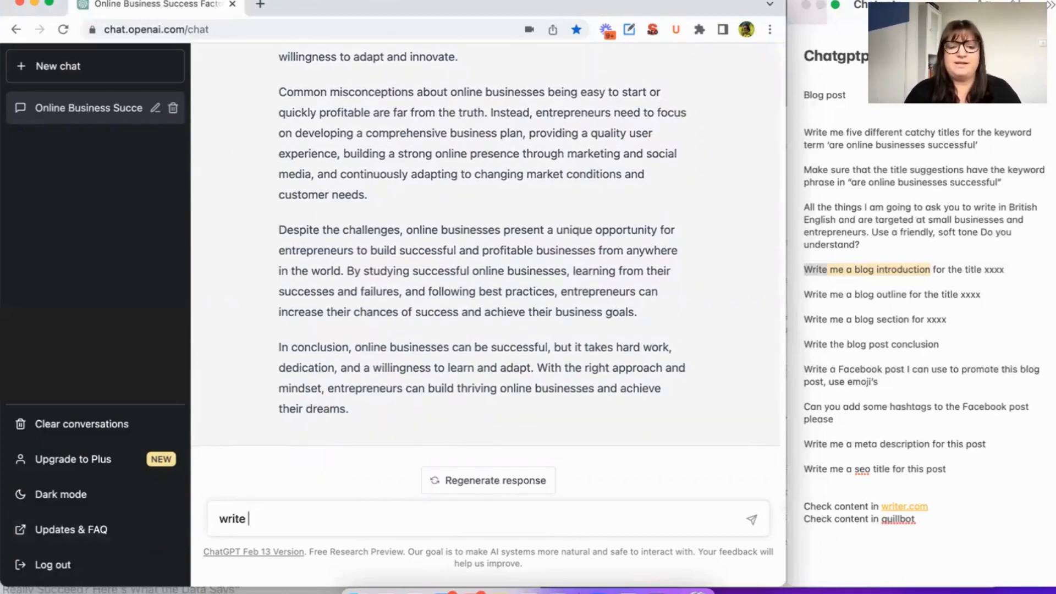
type("a meta description")
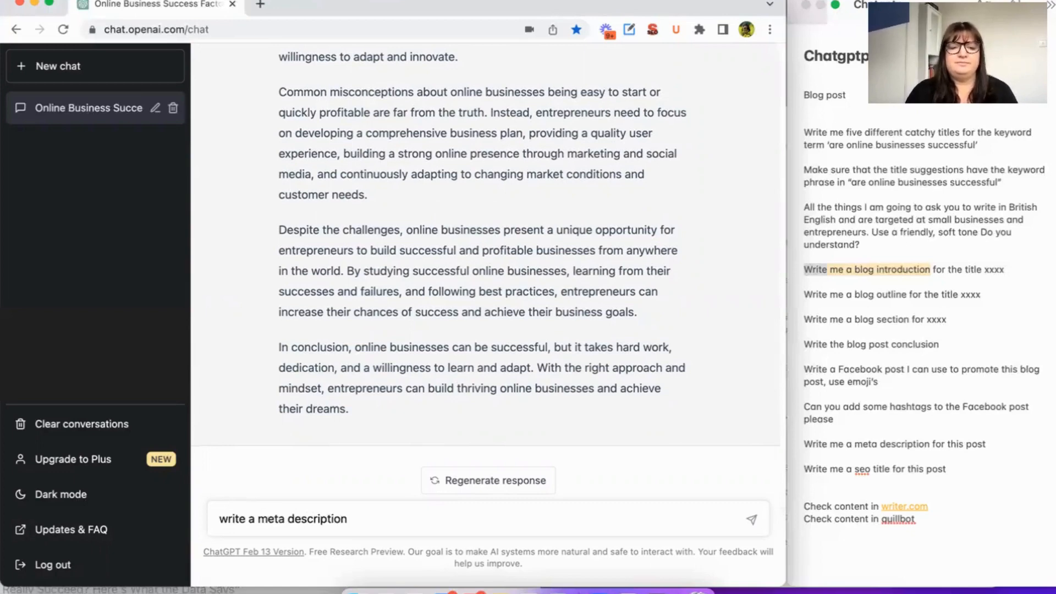
key("Return")
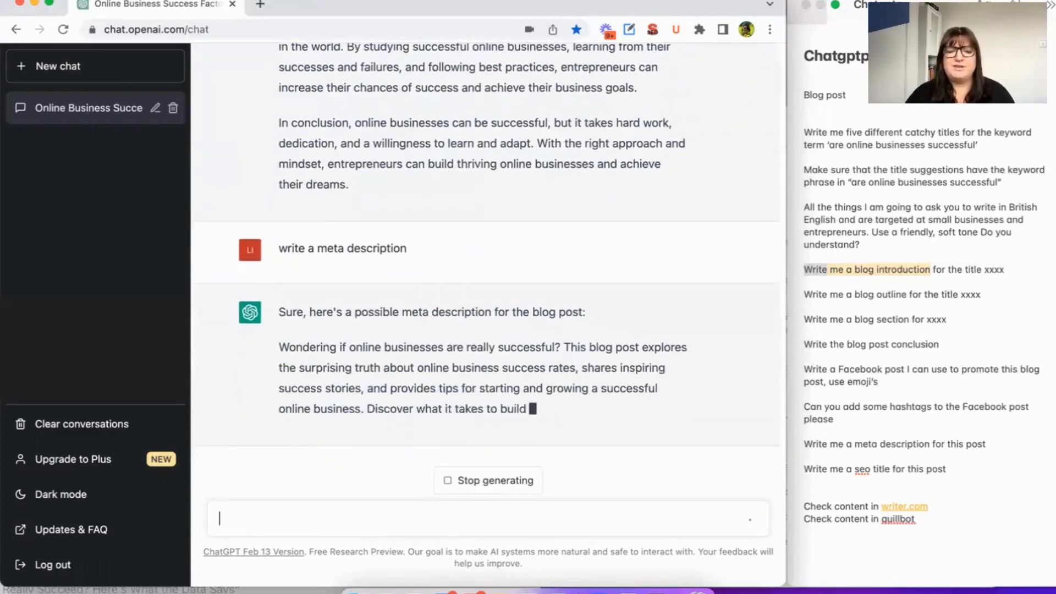
- Edit the sent meta description prompt to read "write a meta description, under 160 characters" and resubmit it
left_click(701, 227)
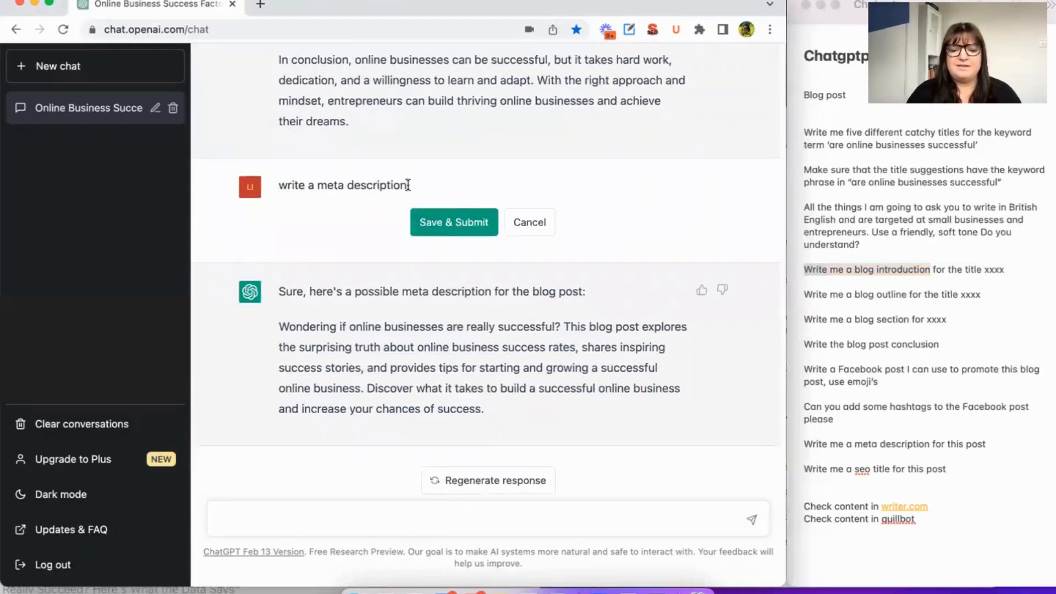
type(", under")
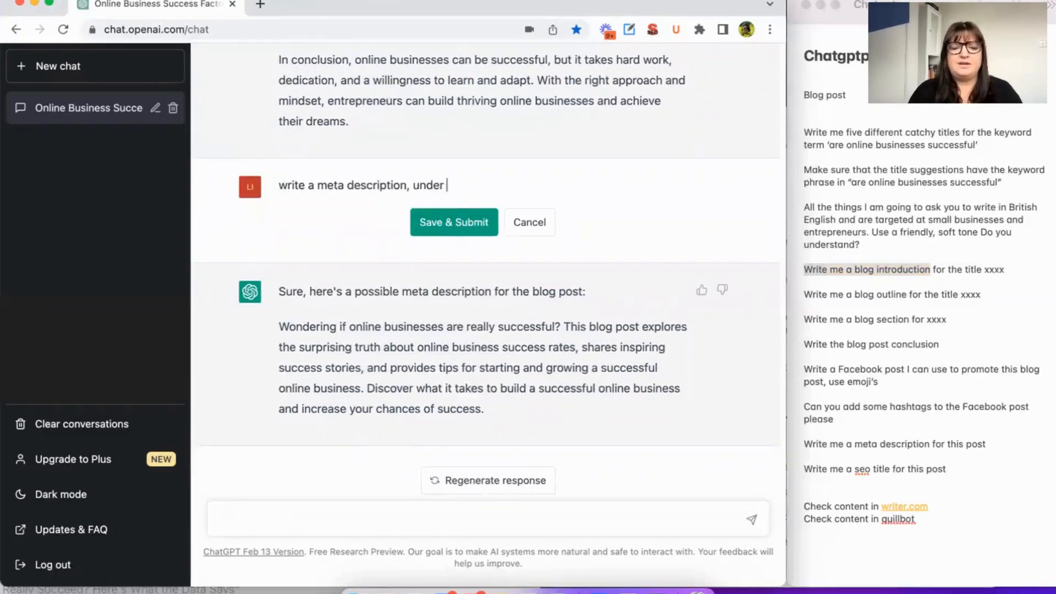
type(" 160 chara")
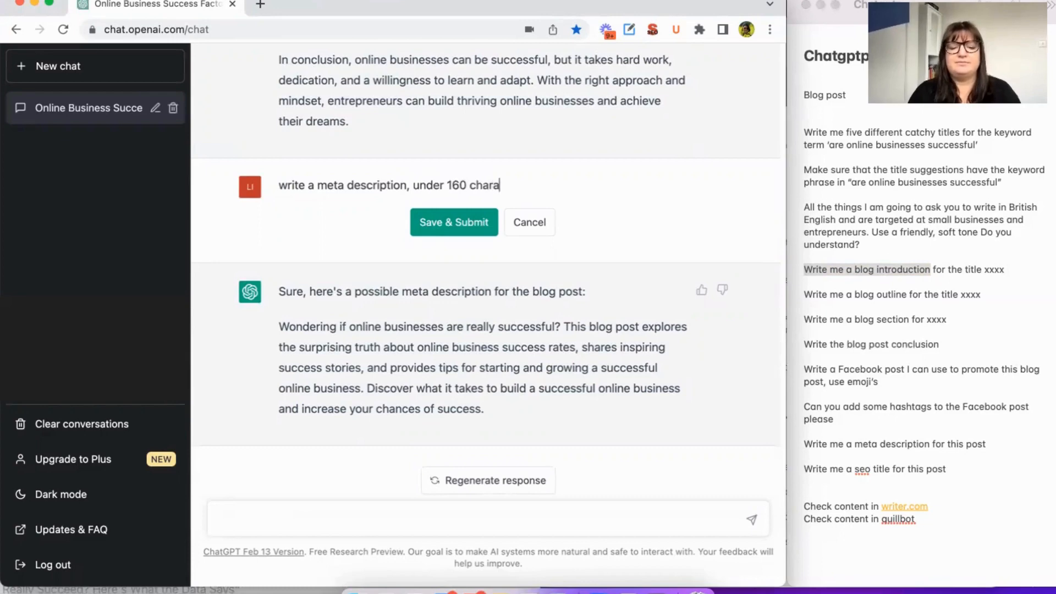
type("cters")
key("Return")
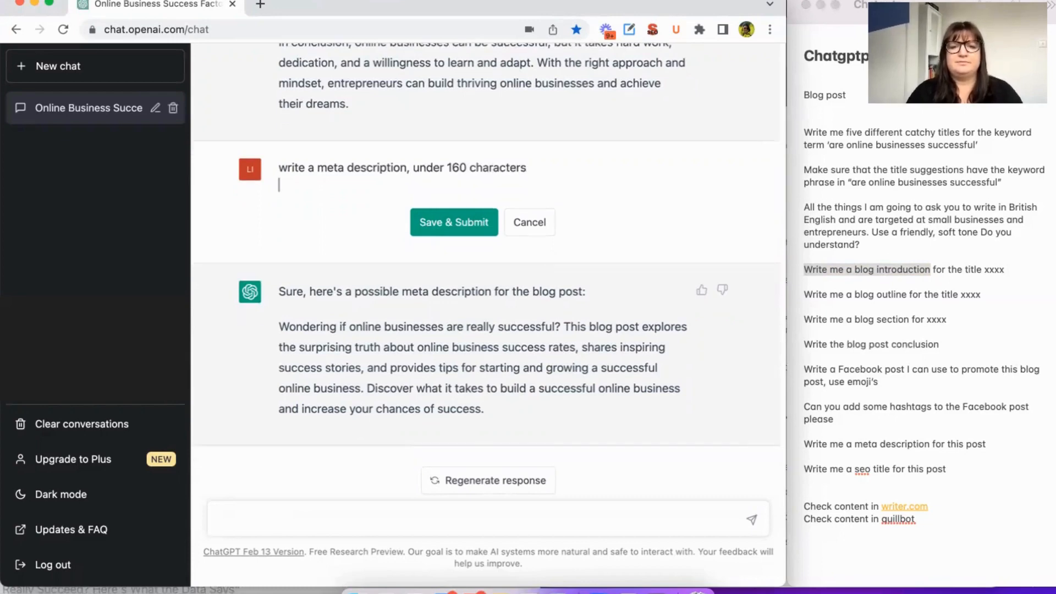
left_click(449, 222)
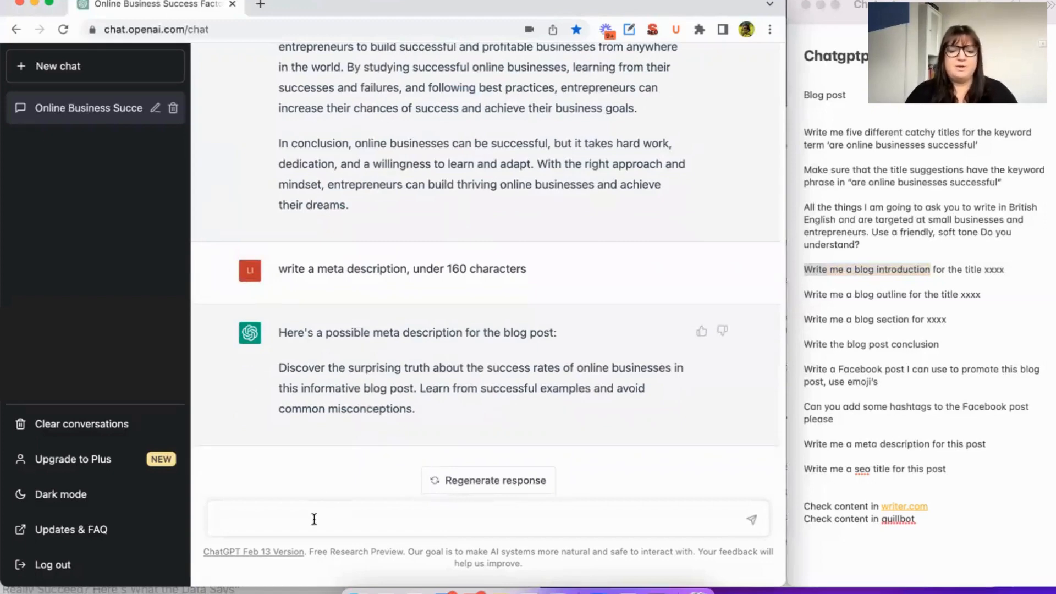
type("Write a")
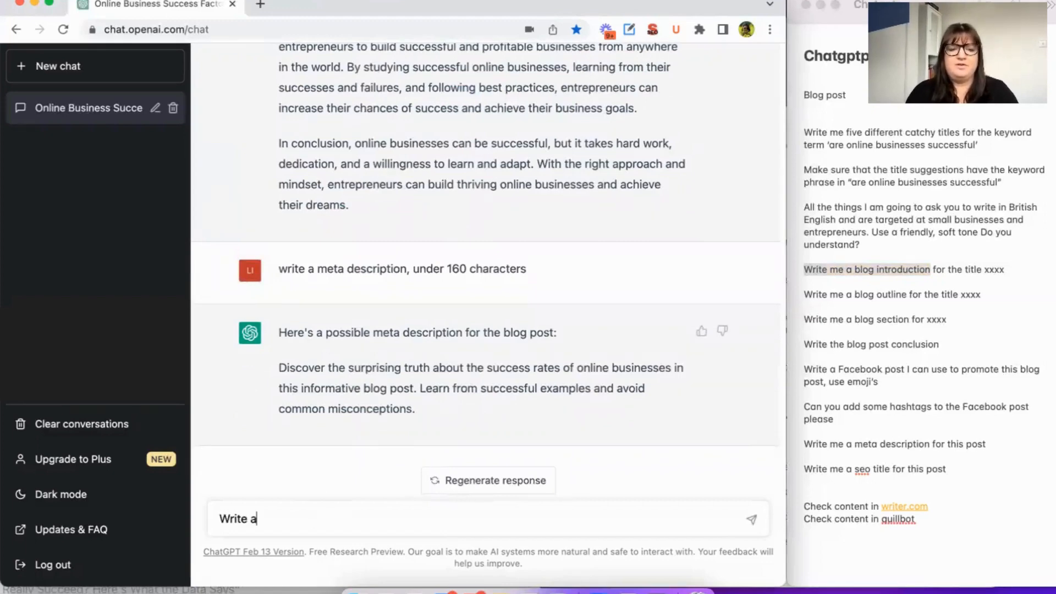
type(" fac")
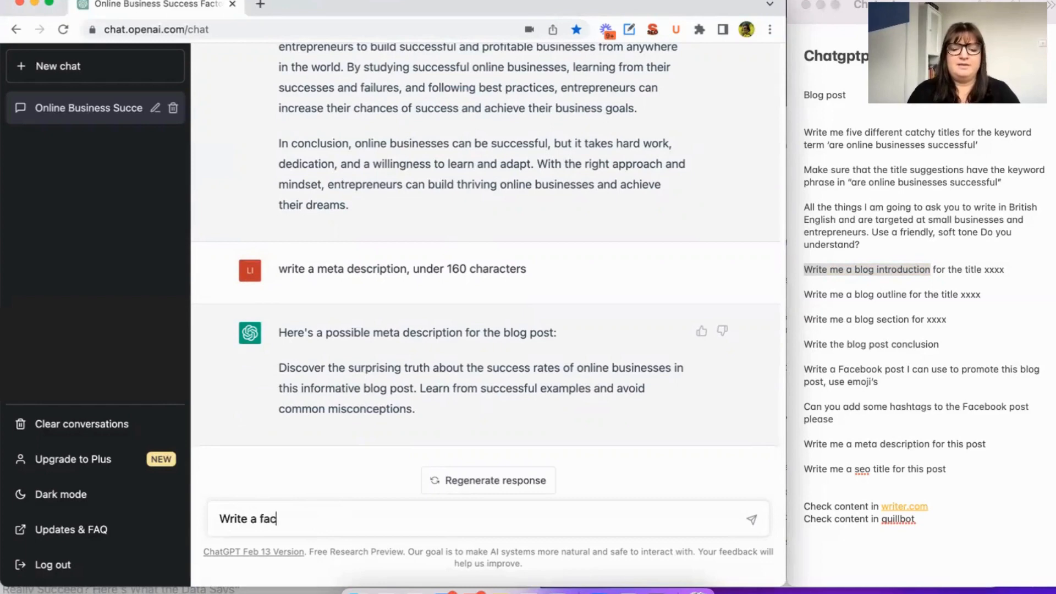
type("ebo")
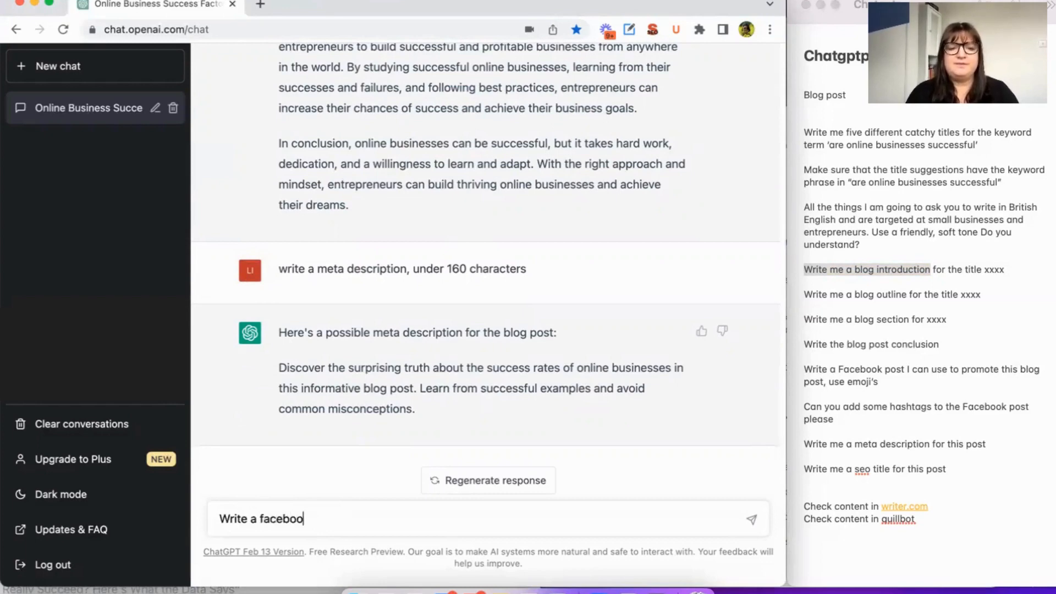
type("ok post")
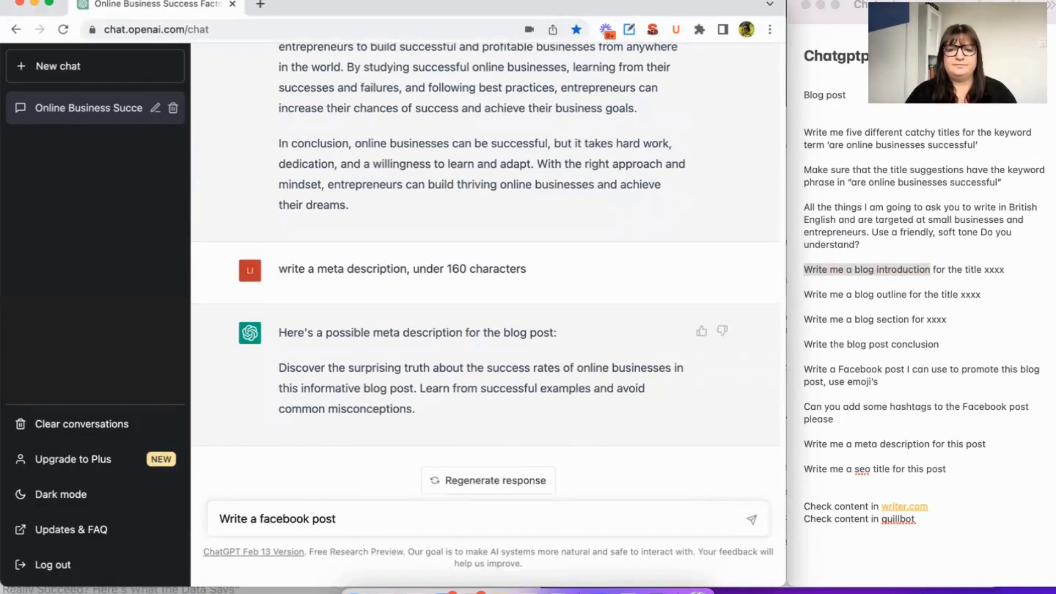
- Replace the drafted message with the notes' prompt "Write a Facebook post I can use to promote this blog post, use emoji's" and send it
left_click_drag(884, 383, 809, 371)
key("super+c")
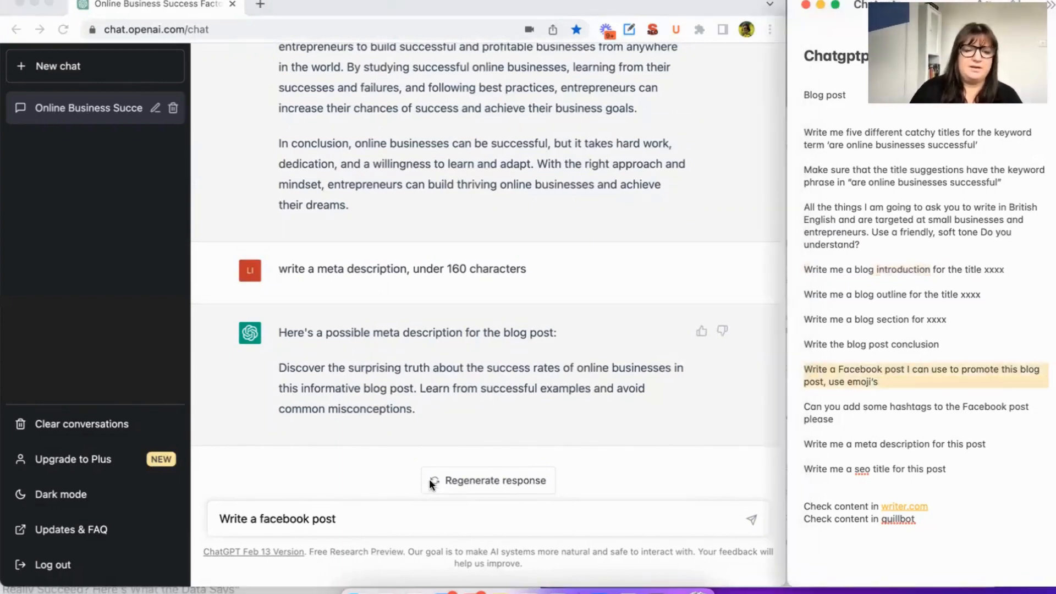
left_click(358, 515)
left_click_drag(359, 516, 118, 515)
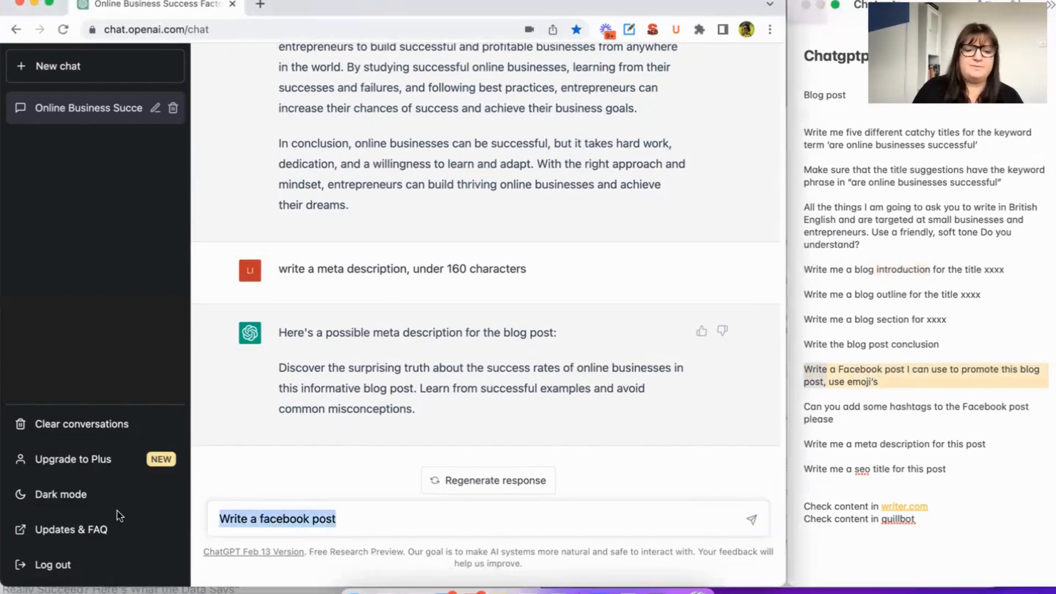
key("super+v")
key("Return")
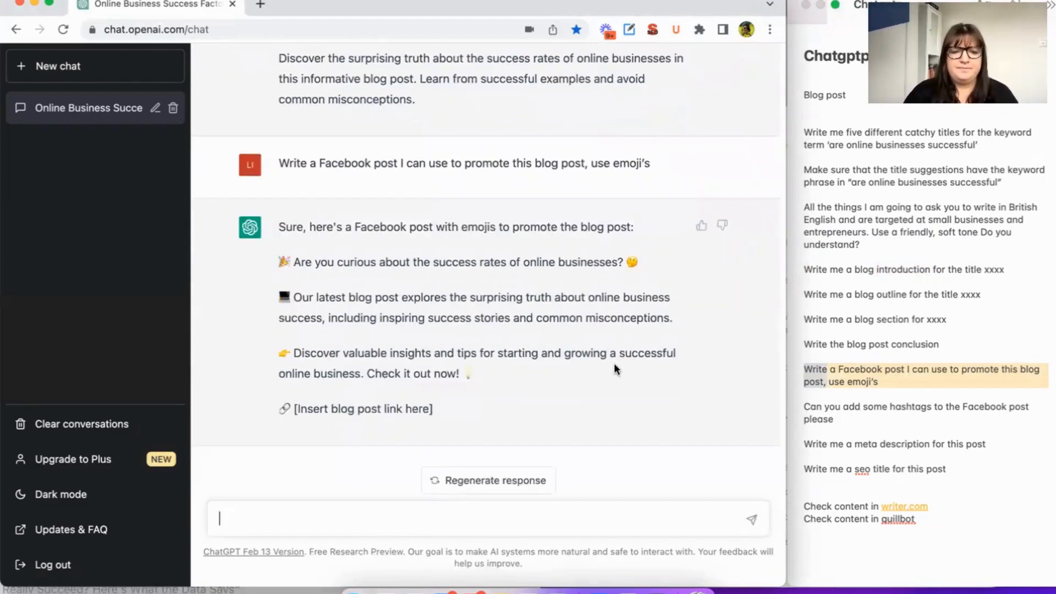
- Copy the notes' prompt "Can you add some hashtags to the Facebook post please" into the chat and send it
left_click(806, 407)
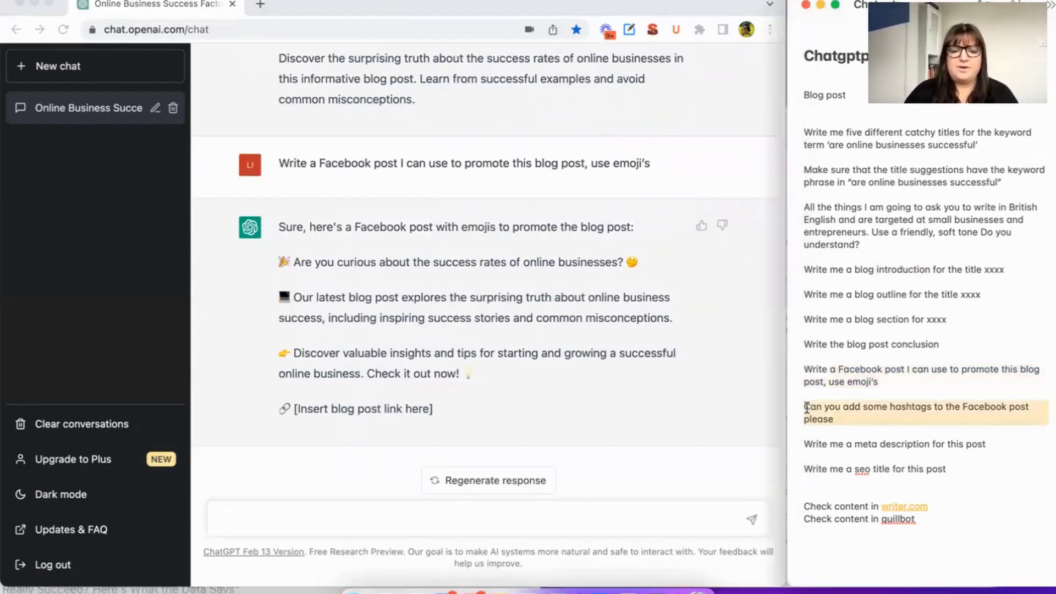
left_click(376, 514)
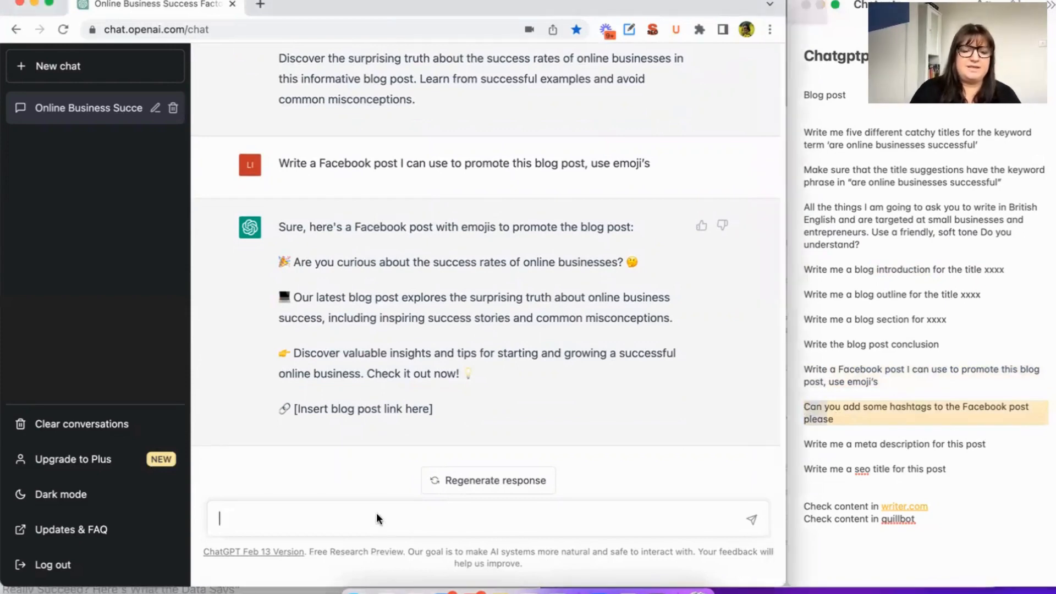
type("Can you add some hashtags to the Facebook post please")
key("Return")
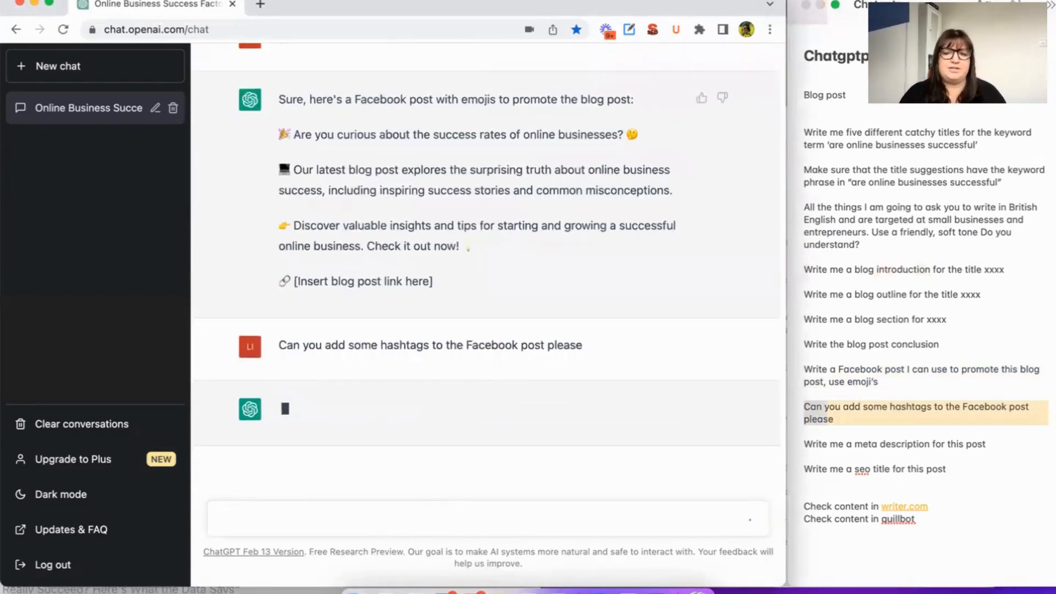